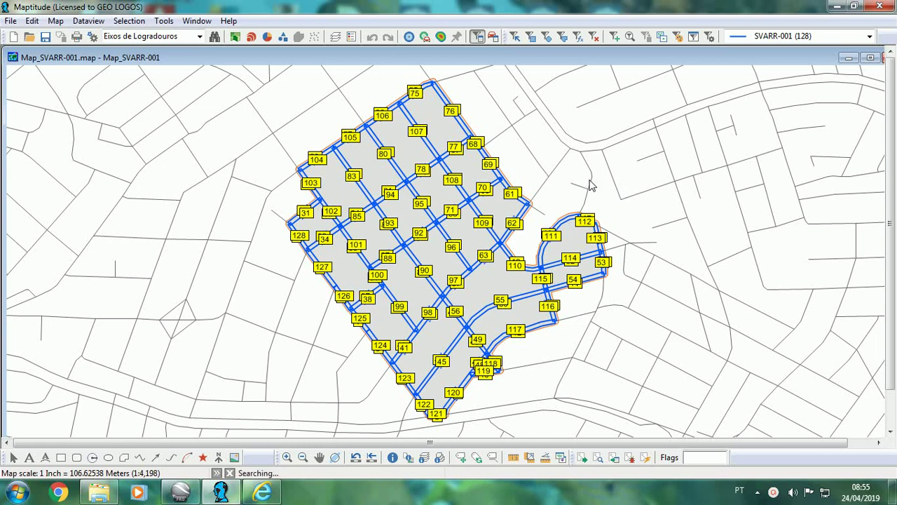
Review the layer list of the Map_SVARR-001 map and close the map
{"action": "mouse_move", "coordinate": [591, 184]}
{"action": "left_click", "coordinate": [336, 37]}
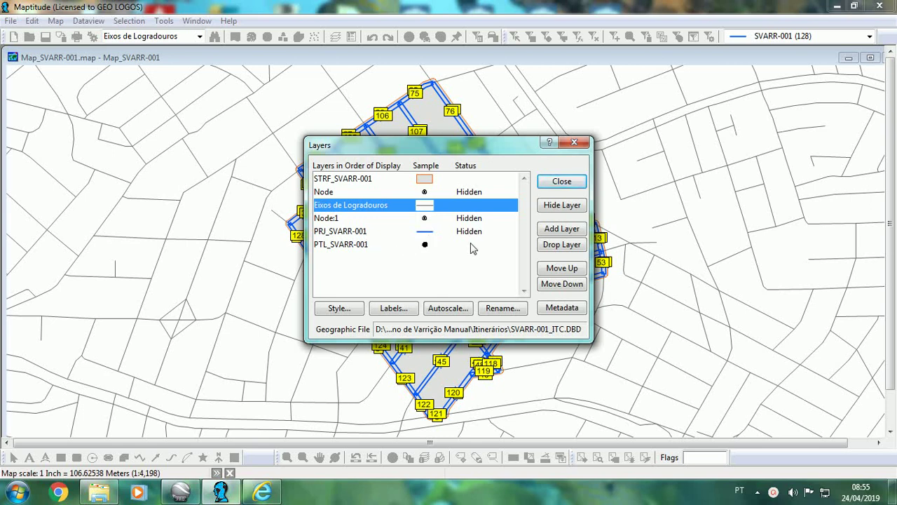
{"action": "left_click", "coordinate": [561, 181]}
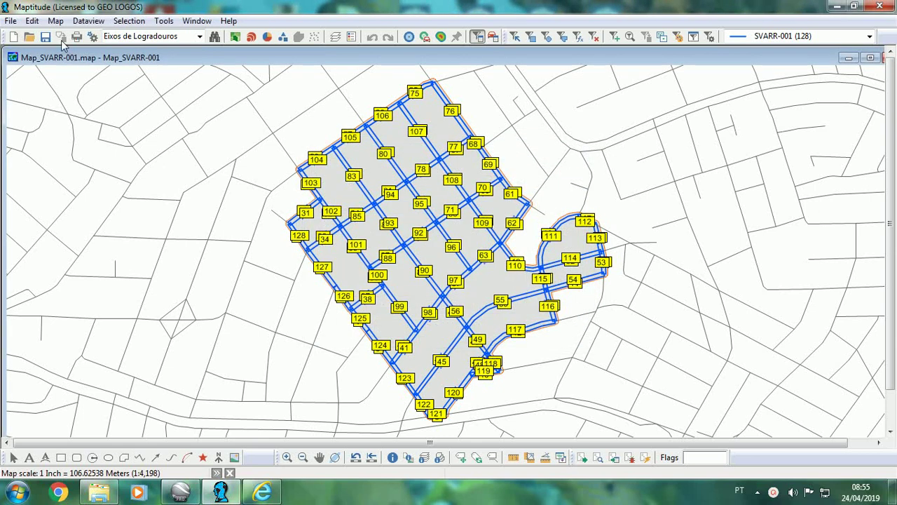
{"action": "left_click_drag", "start_coordinate": [817, 56], "coordinate": [797, 56]}
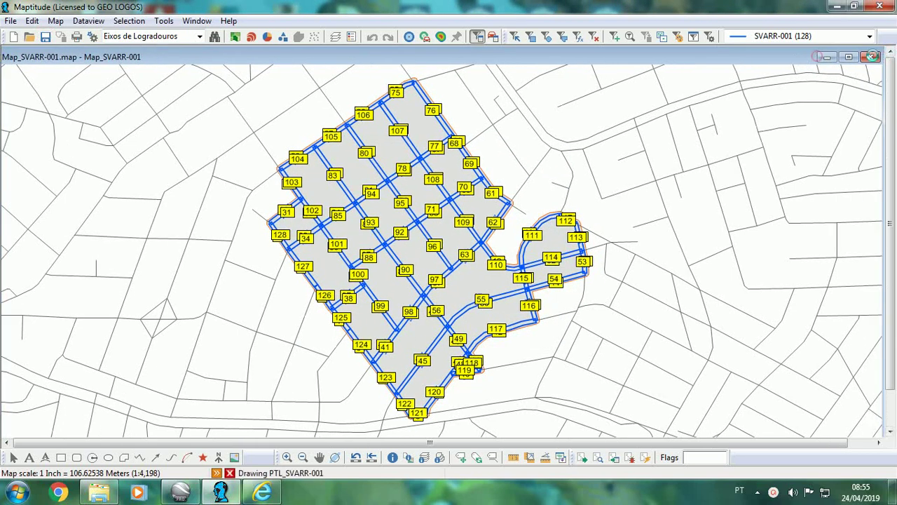
{"action": "left_click", "coordinate": [873, 59]}
Open the geographic file PRJ_ITI_SVARR-001 in a maximized map window to view the route lines, and close it without saving
{"action": "left_click", "coordinate": [10, 22]}
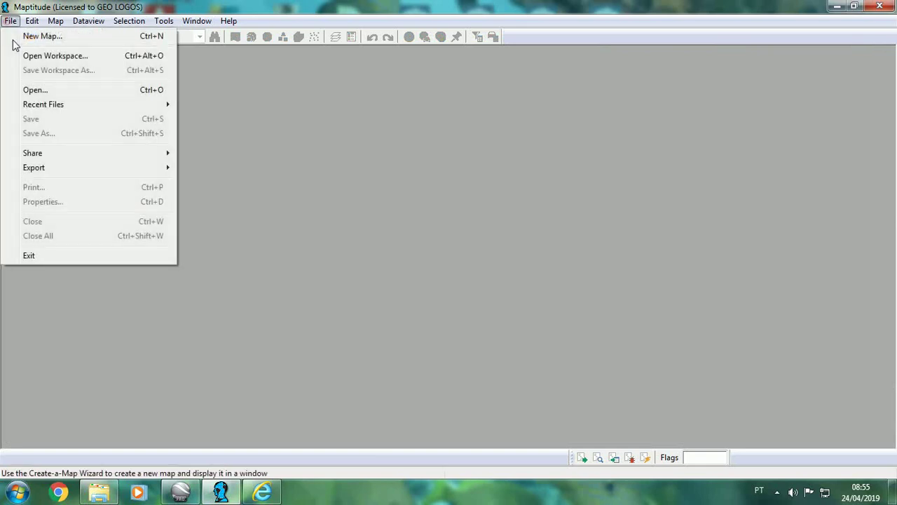
{"action": "left_click", "coordinate": [22, 90]}
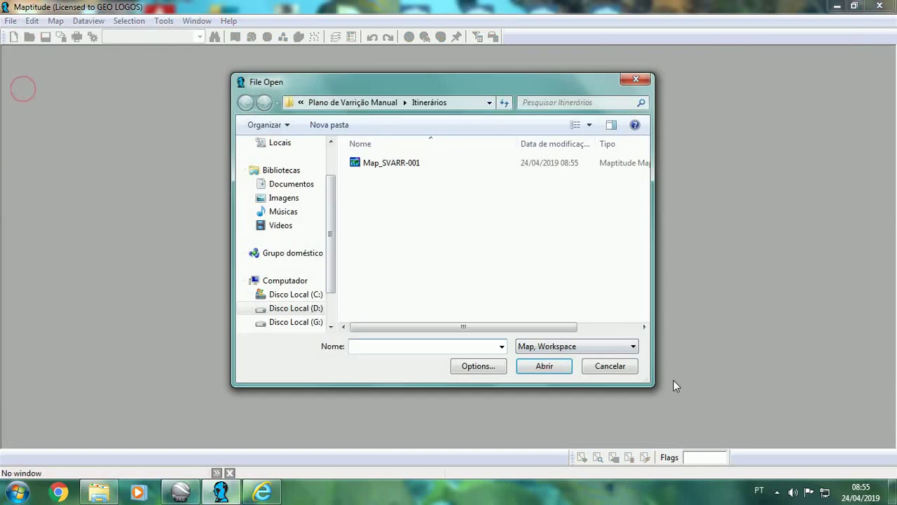
{"action": "left_click", "coordinate": [633, 346]}
{"action": "left_click", "coordinate": [572, 57]}
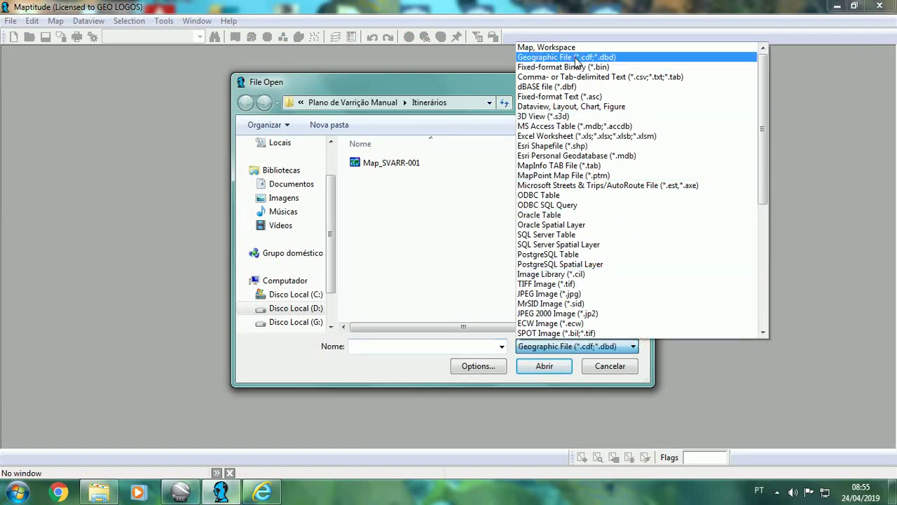
{"action": "left_click", "coordinate": [391, 176]}
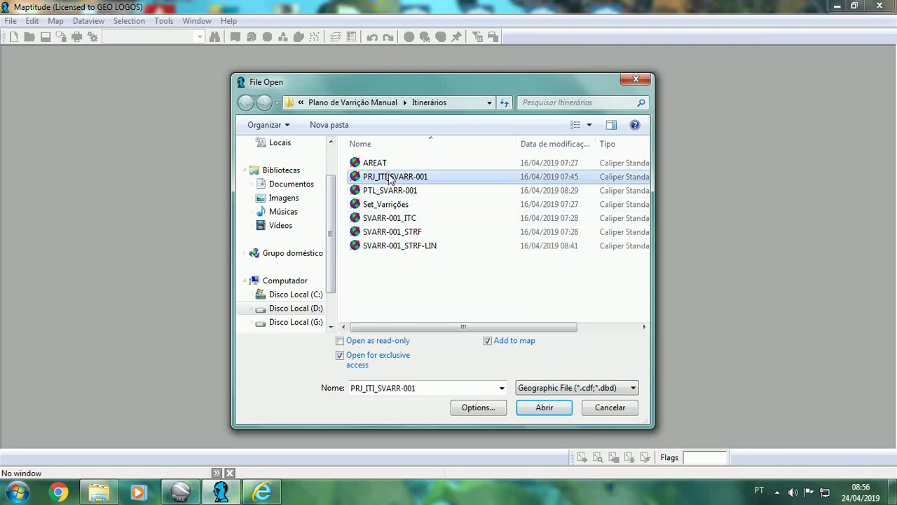
{"action": "left_click", "coordinate": [549, 409]}
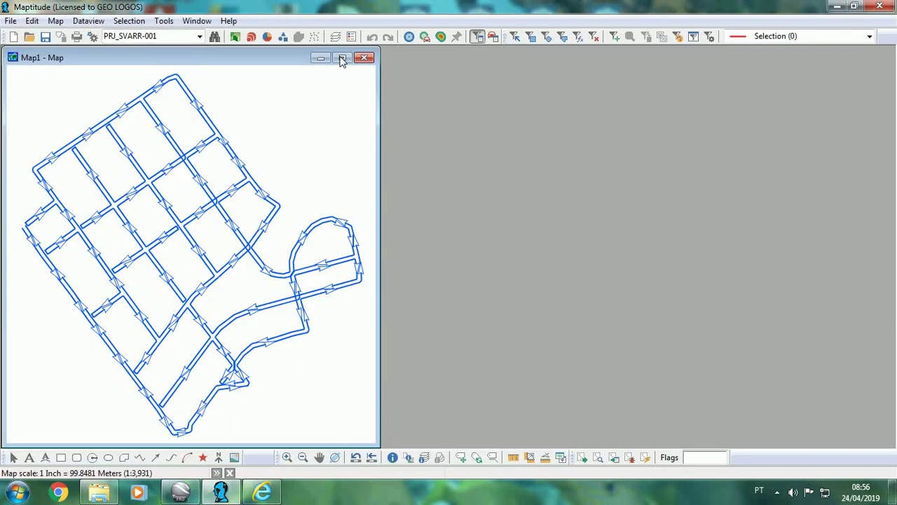
{"action": "left_click", "coordinate": [342, 58]}
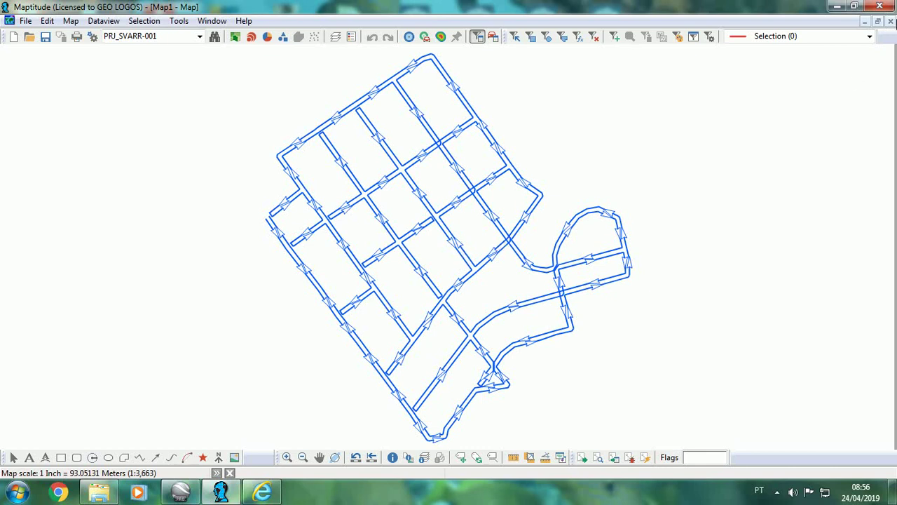
{"action": "left_click", "coordinate": [890, 21]}
{"action": "left_click", "coordinate": [439, 274]}
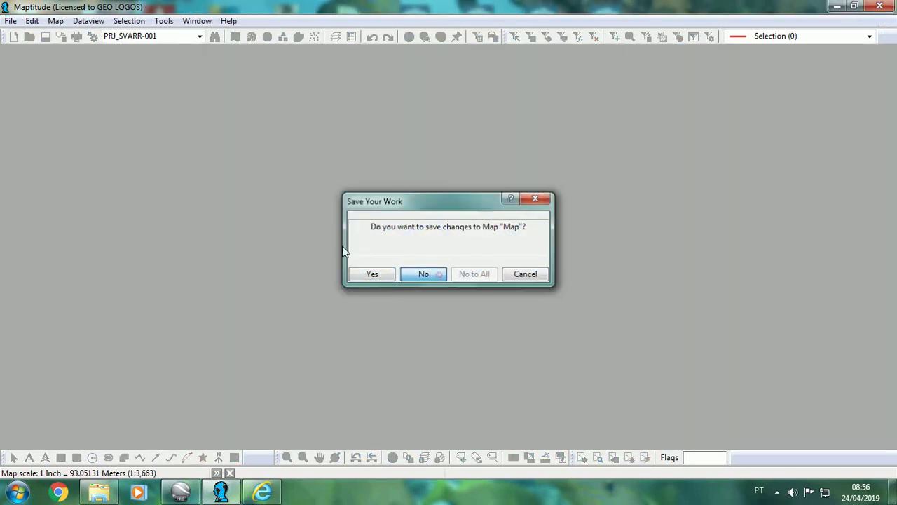
Open the geographic file PTL_SVARR-001 in a maximized map window and examine the numbered points
{"action": "left_click", "coordinate": [11, 20]}
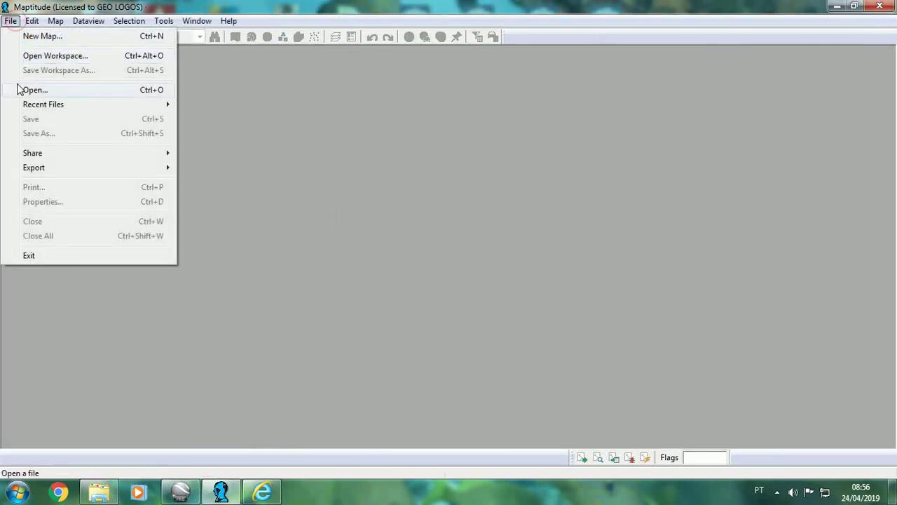
{"action": "left_click", "coordinate": [18, 88]}
{"action": "left_click", "coordinate": [634, 346]}
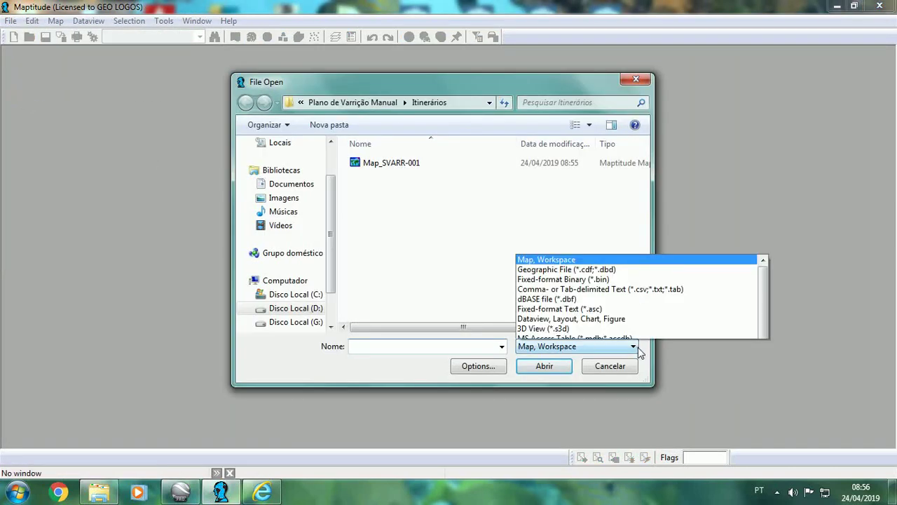
{"action": "left_click", "coordinate": [533, 58]}
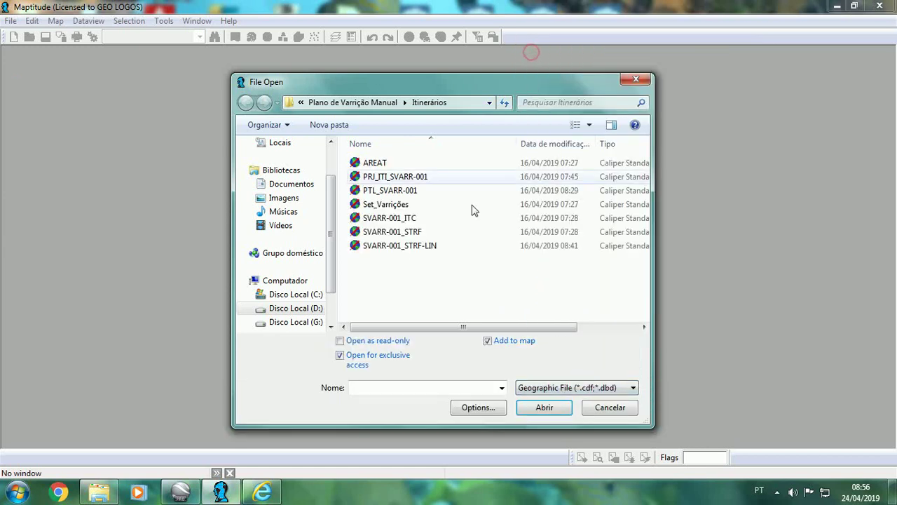
{"action": "left_click", "coordinate": [393, 190]}
{"action": "left_click", "coordinate": [538, 405]}
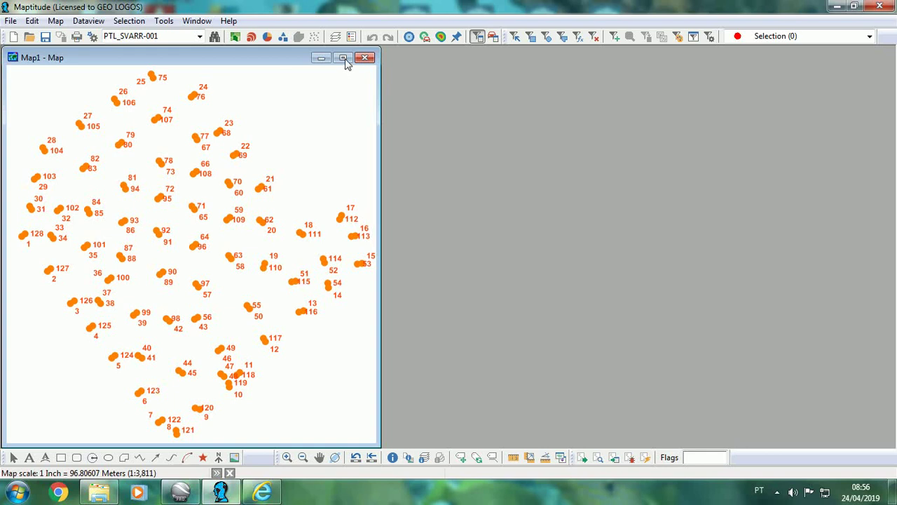
{"action": "left_click", "coordinate": [342, 57]}
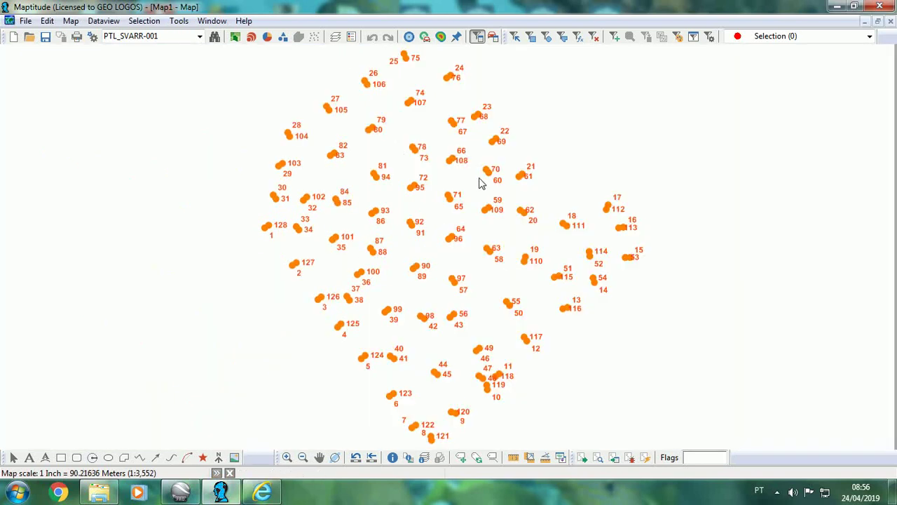
{"action": "scroll", "coordinate": [370, 226], "scroll_direction": "up", "scroll_amount": 1}
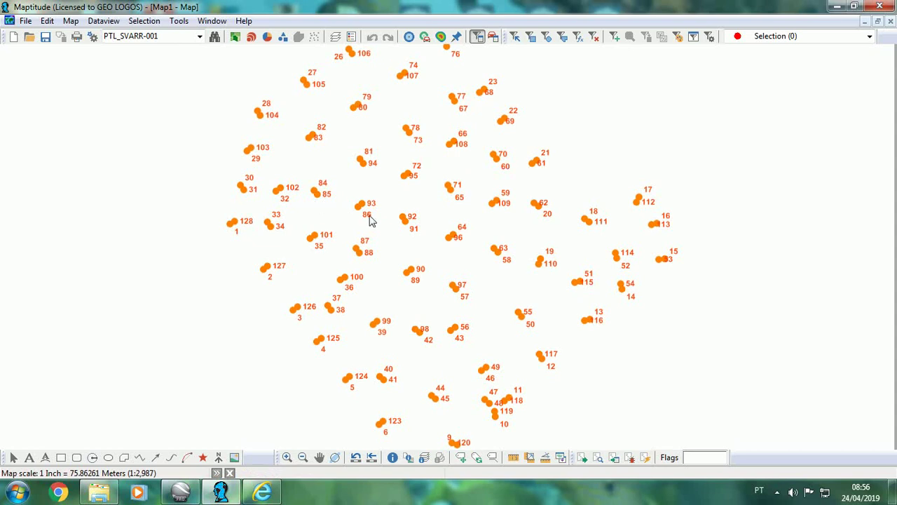
{"action": "scroll", "coordinate": [452, 245], "scroll_direction": "down", "scroll_amount": 1}
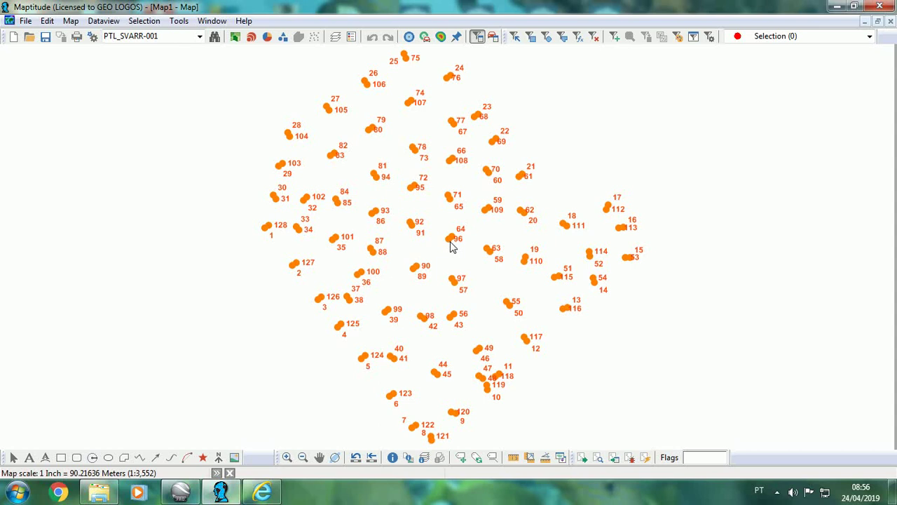
Open PTS_Label from the KML folder in Google Earth Pro, examine the numbered points over the imagery, and minimize the window
{"action": "left_click", "coordinate": [99, 491]}
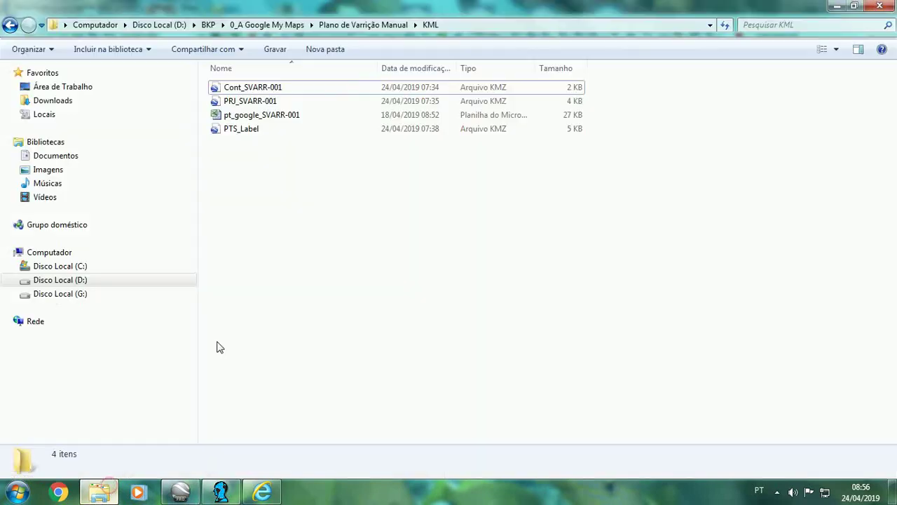
{"action": "left_click", "coordinate": [253, 136]}
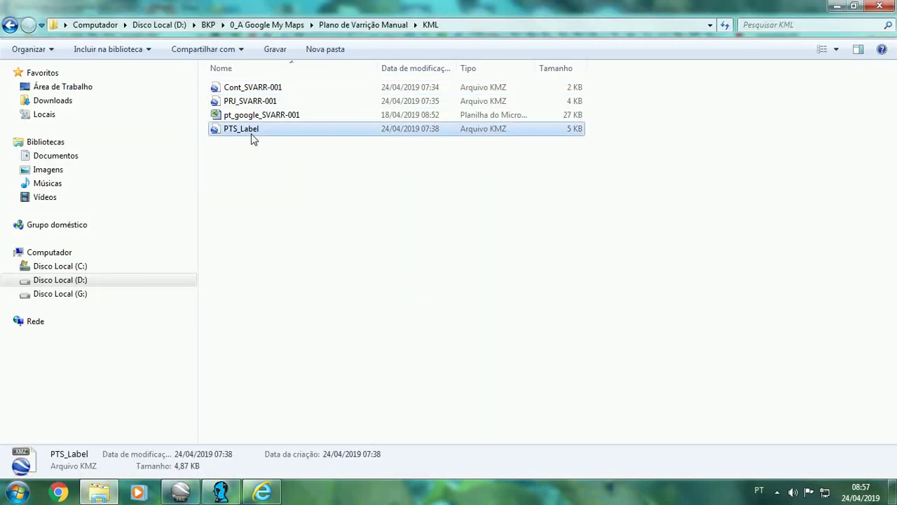
{"action": "double_click", "coordinate": [252, 137]}
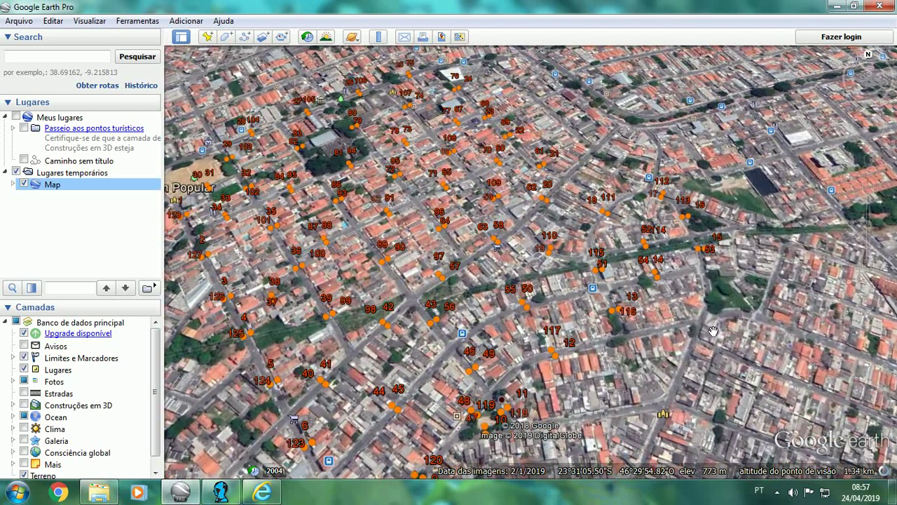
{"action": "left_click_drag", "start_coordinate": [703, 330], "coordinate": [780, 320]}
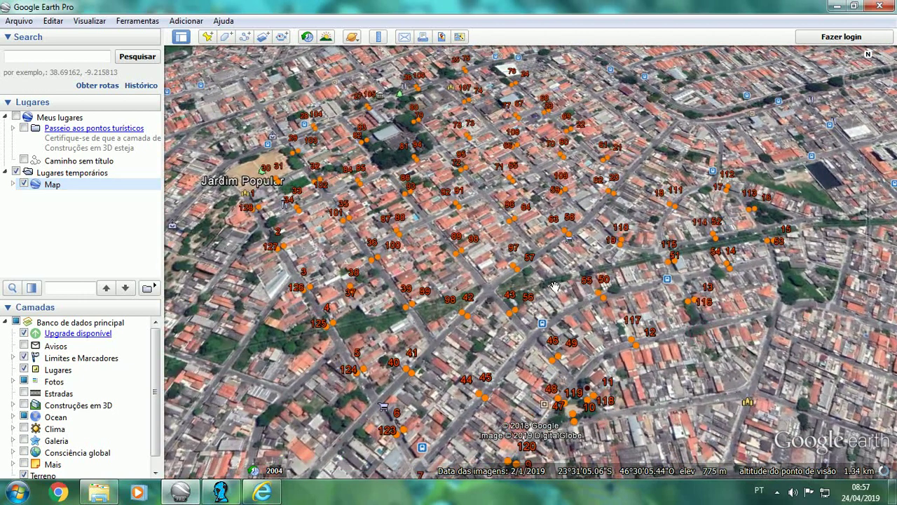
{"action": "scroll", "coordinate": [513, 276], "scroll_direction": "up", "scroll_amount": 1}
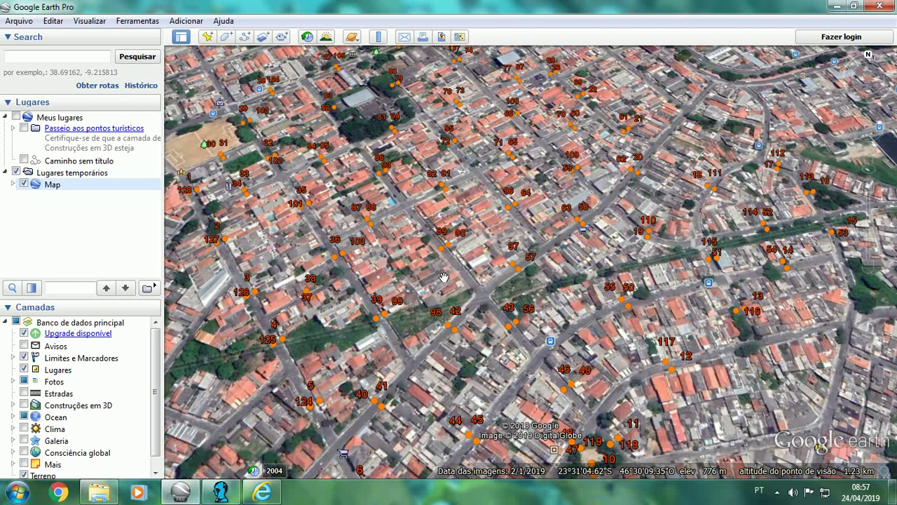
{"action": "scroll", "coordinate": [443, 277], "scroll_direction": "down", "scroll_amount": 2}
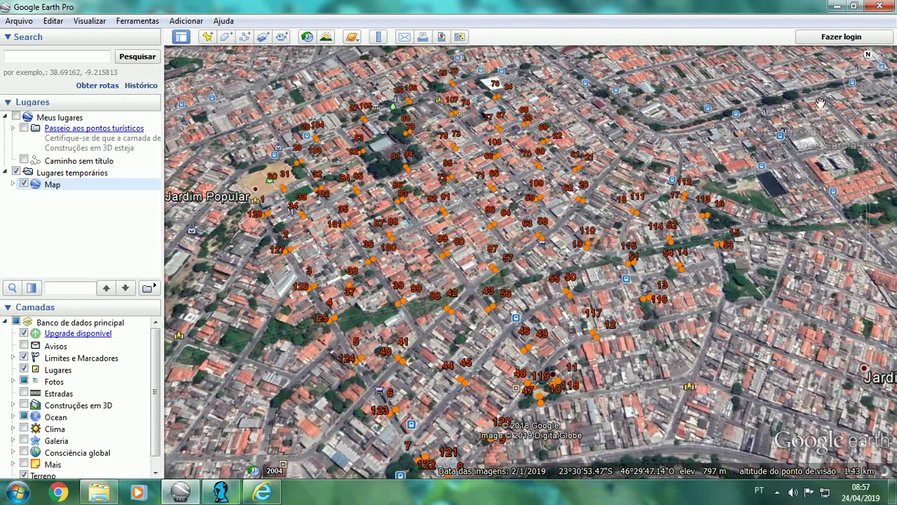
{"action": "left_click", "coordinate": [836, 8]}
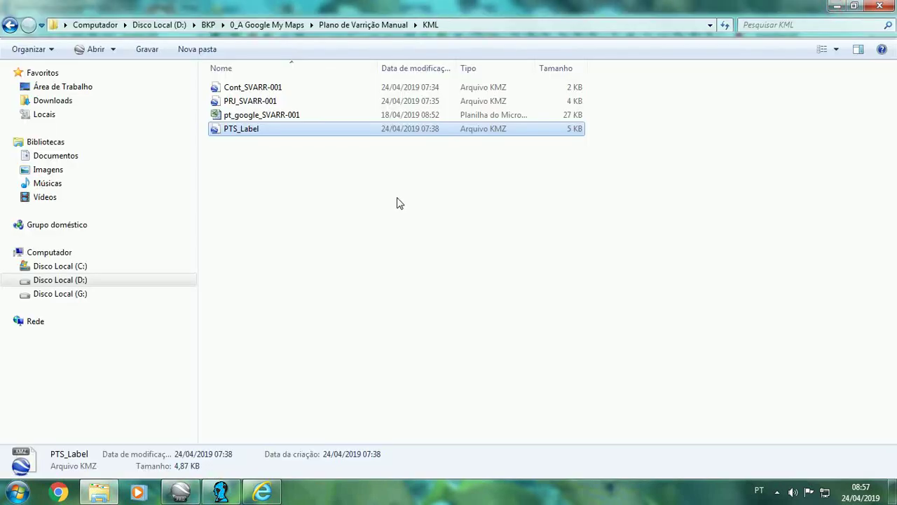
Switch back to Maptitude and close the PTL_SVARR-001 points map without saving changes
{"action": "left_click", "coordinate": [223, 492]}
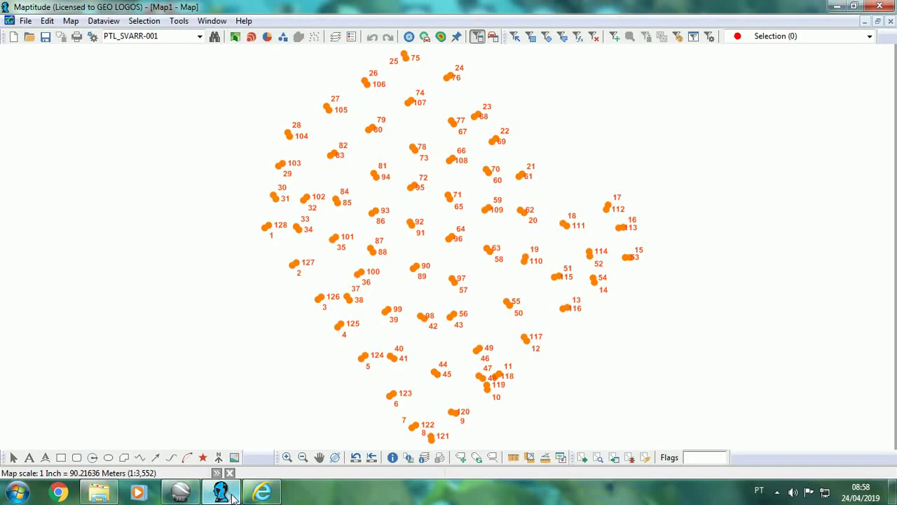
{"action": "left_click", "coordinate": [890, 21]}
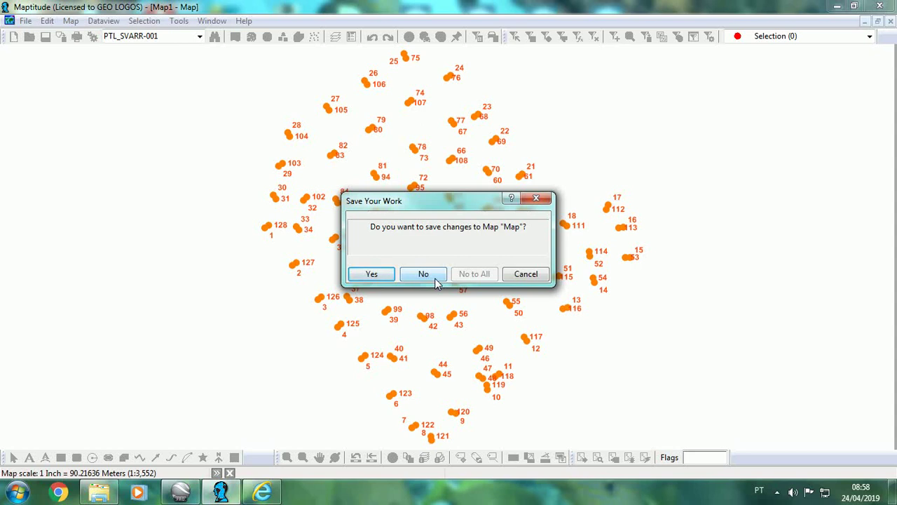
{"action": "left_click", "coordinate": [423, 274]}
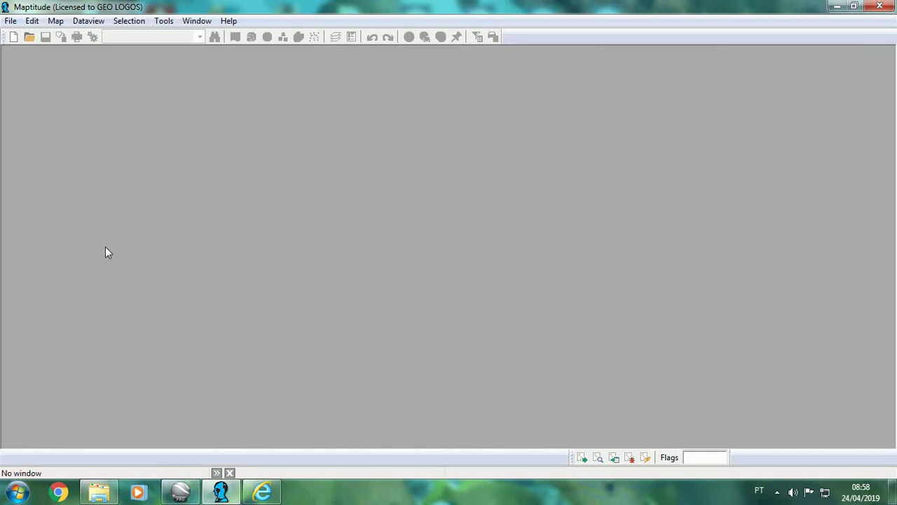
Open the dBASE file pt_google_SVARR-001.DBF as a table without creating a geographic file, check its coordinate and label columns, and close it
{"action": "left_click", "coordinate": [10, 21]}
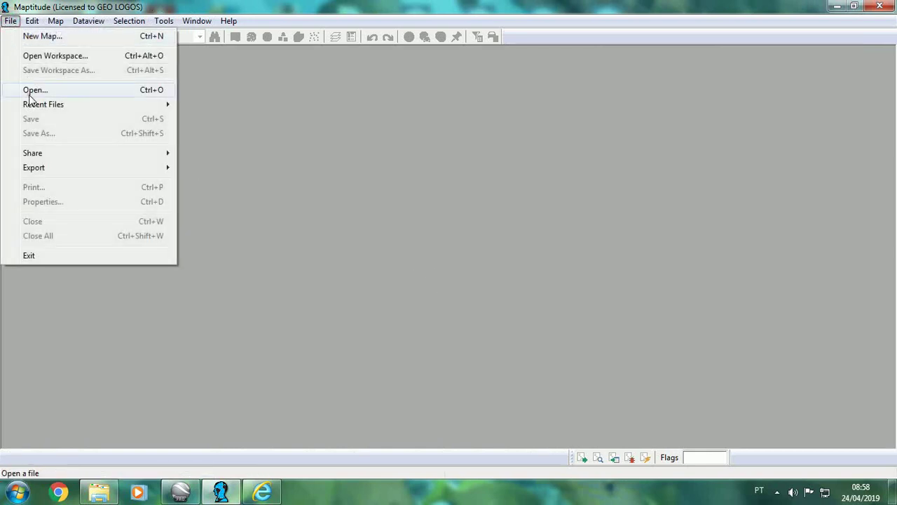
{"action": "left_click", "coordinate": [28, 92]}
{"action": "left_click", "coordinate": [630, 347]}
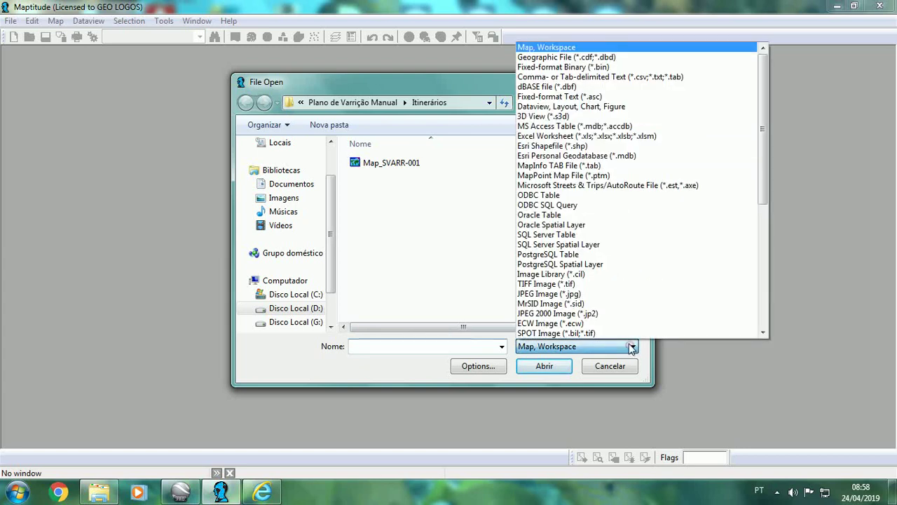
{"action": "left_click", "coordinate": [546, 86]}
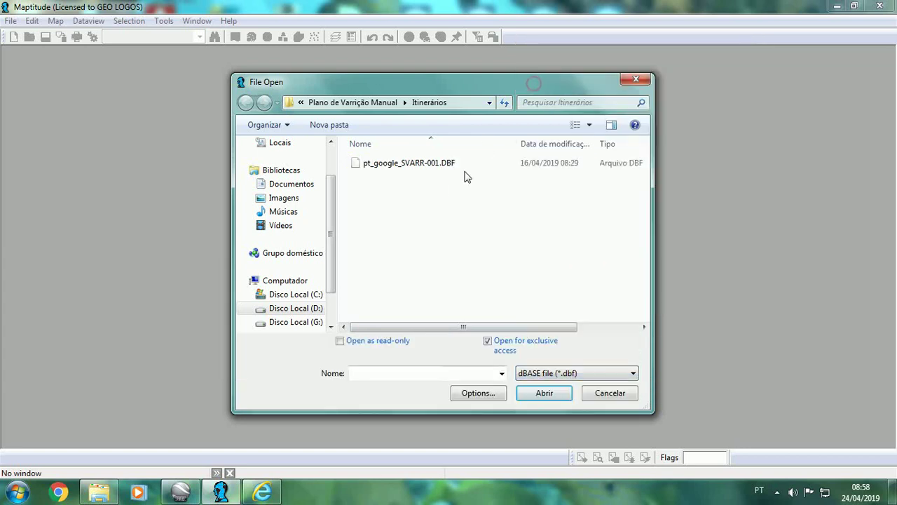
{"action": "left_click", "coordinate": [414, 164]}
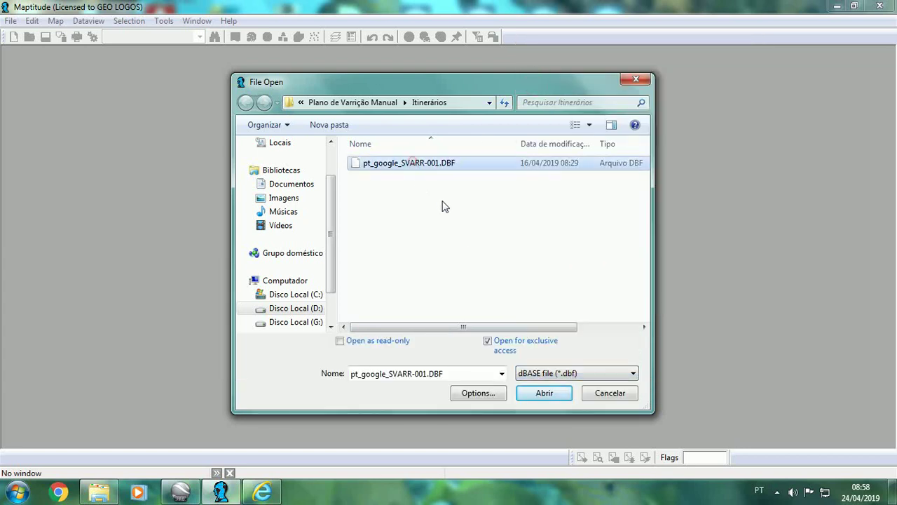
{"action": "left_click", "coordinate": [542, 393]}
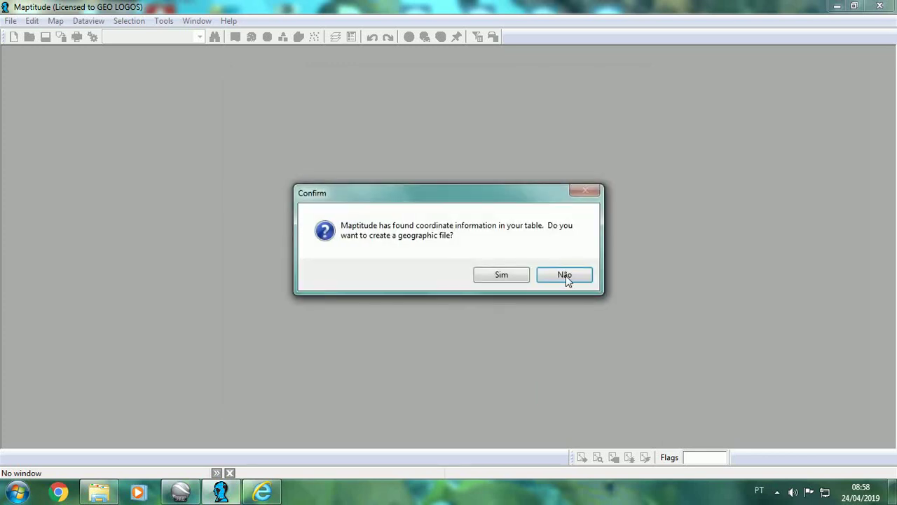
{"action": "left_click", "coordinate": [566, 276]}
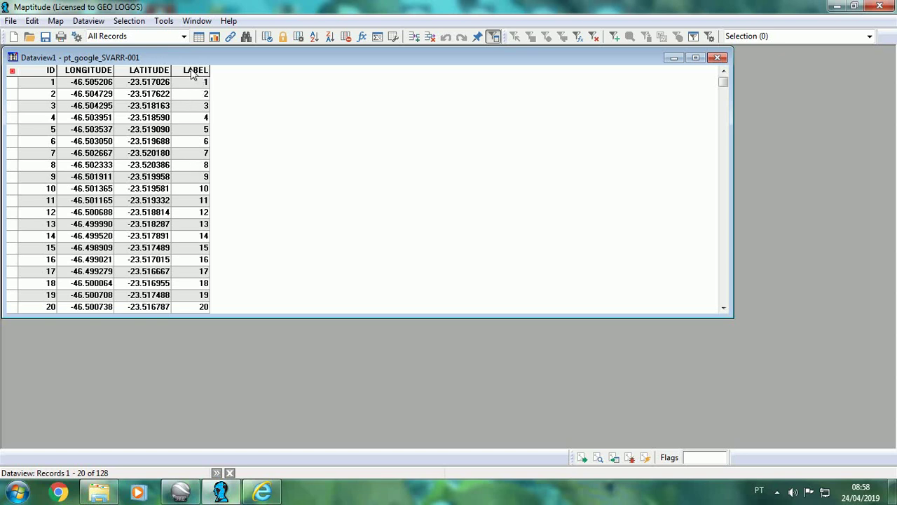
{"action": "left_click", "coordinate": [717, 58]}
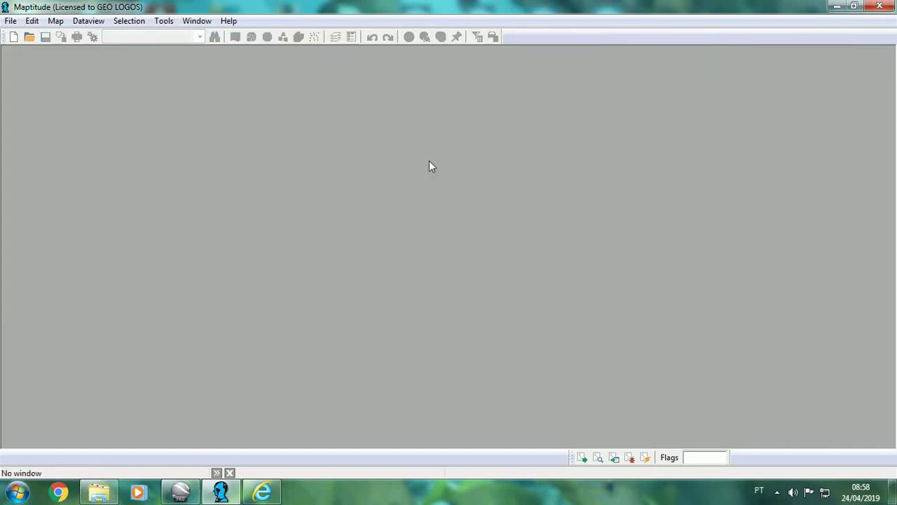
Open the spreadsheet pt_google_SVARR-001 from the KML folder in Excel, check its coordinate and label columns, and close it
{"action": "left_click", "coordinate": [99, 492]}
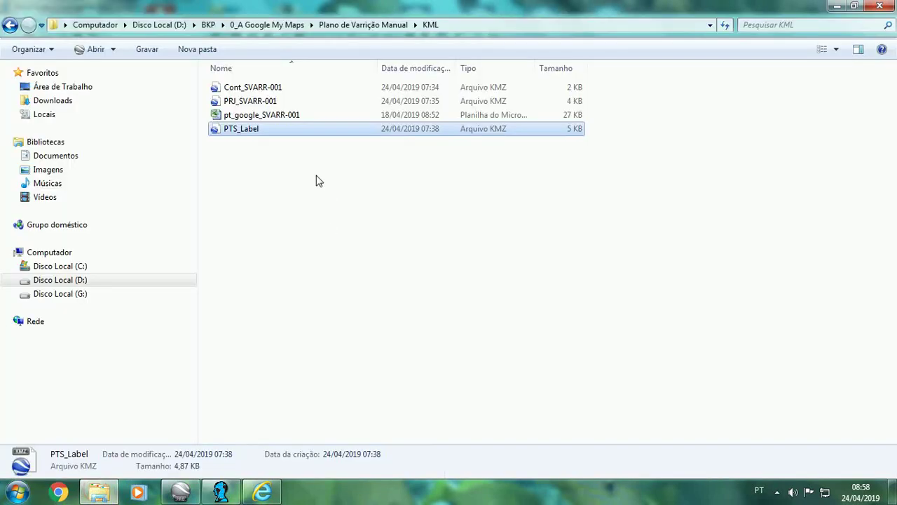
{"action": "double_click", "coordinate": [279, 115]}
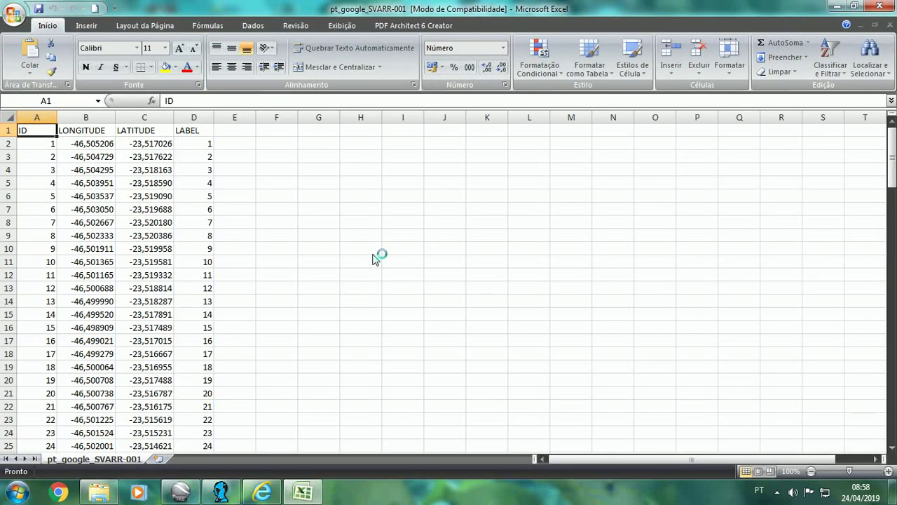
{"action": "left_click", "coordinate": [880, 7]}
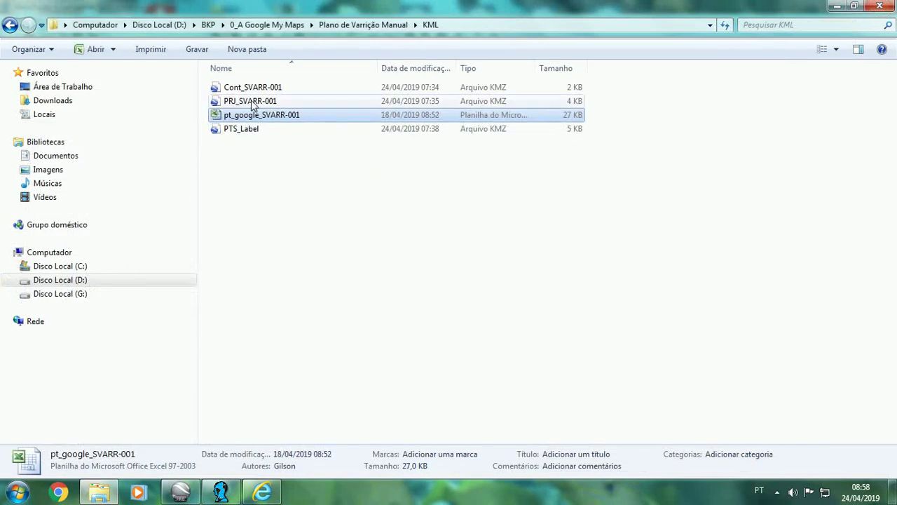
Open PRJ_SVARR-001 from the KML folder in Google Earth Pro and examine the route lines with the numbered points
{"action": "left_click", "coordinate": [252, 104]}
{"action": "double_click", "coordinate": [252, 103]}
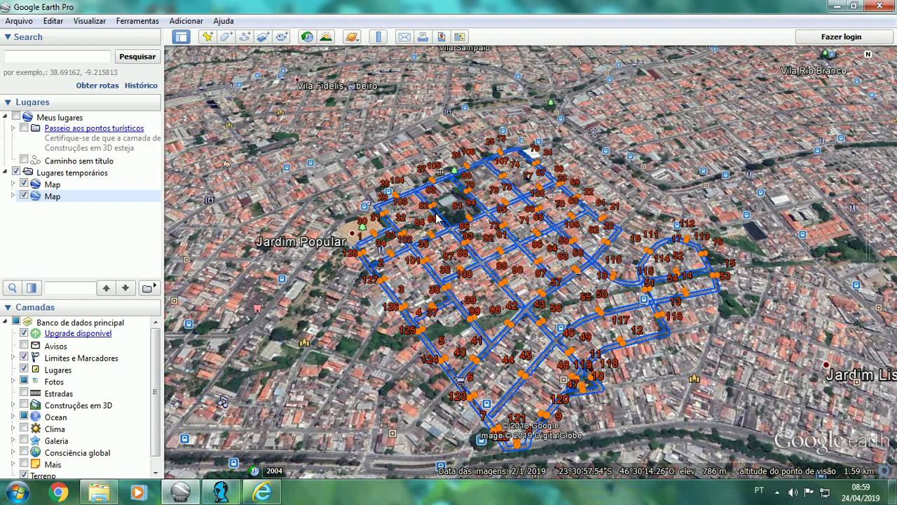
{"action": "mouse_move", "coordinate": [866, 123]}
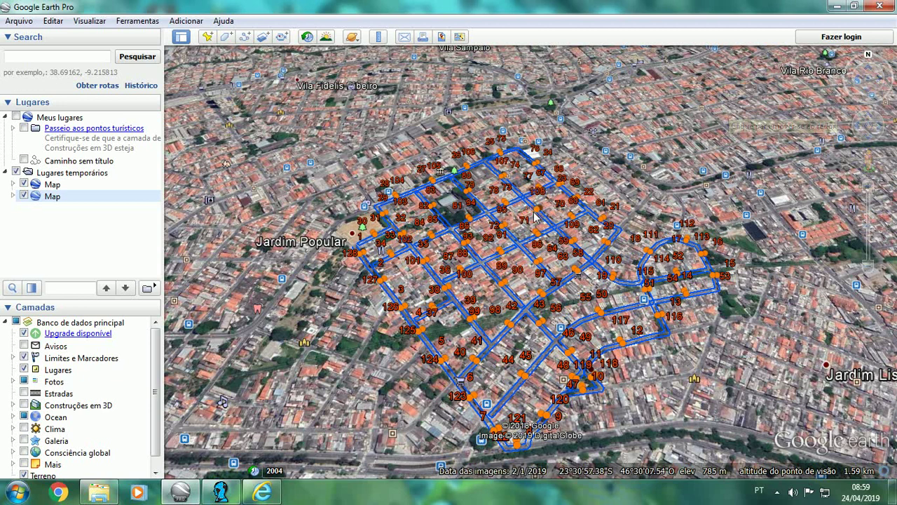
{"action": "scroll", "coordinate": [534, 214], "scroll_direction": "up", "scroll_amount": 2}
{"action": "scroll", "coordinate": [534, 214], "scroll_direction": "up", "scroll_amount": 2}
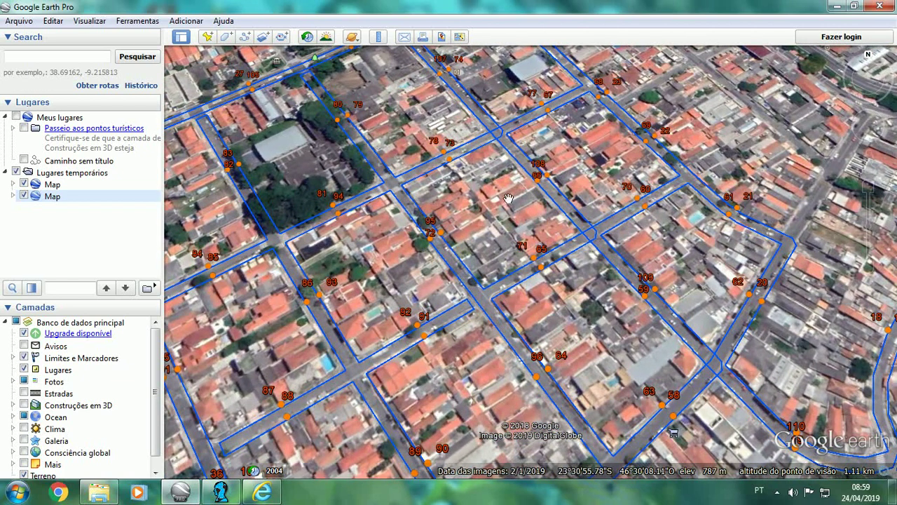
{"action": "left_click_drag", "start_coordinate": [508, 200], "coordinate": [527, 151]}
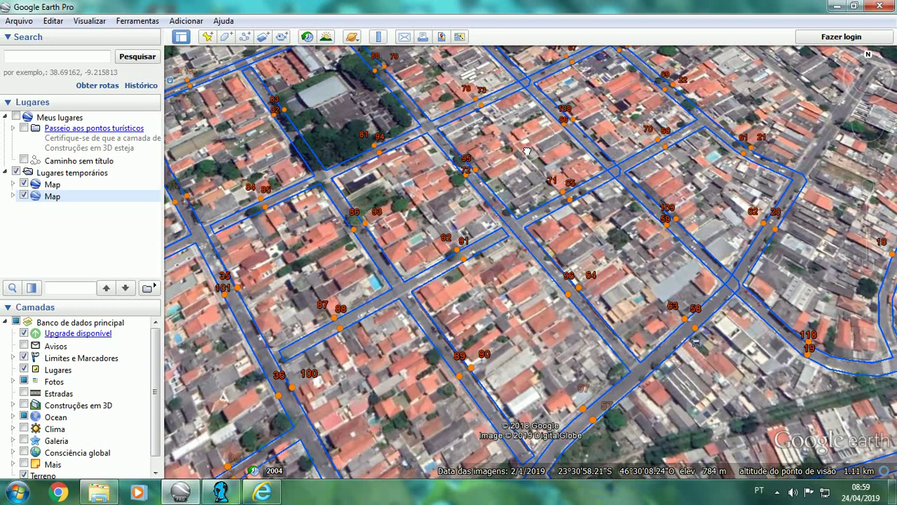
Check the description balloon of the route line beside point 91, close it, and minimize Google Earth Pro
{"action": "left_click", "coordinate": [497, 243]}
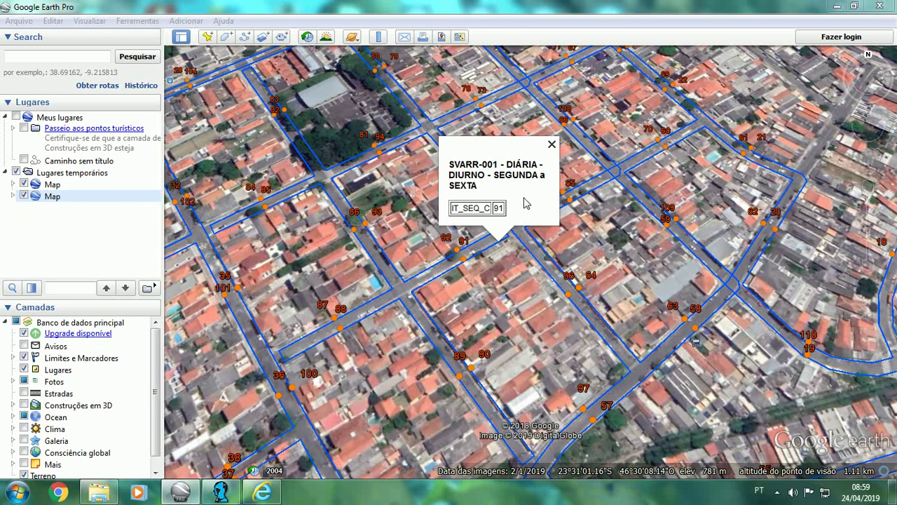
{"action": "left_click", "coordinate": [552, 145]}
{"action": "scroll", "coordinate": [512, 242], "scroll_direction": "up", "scroll_amount": 2}
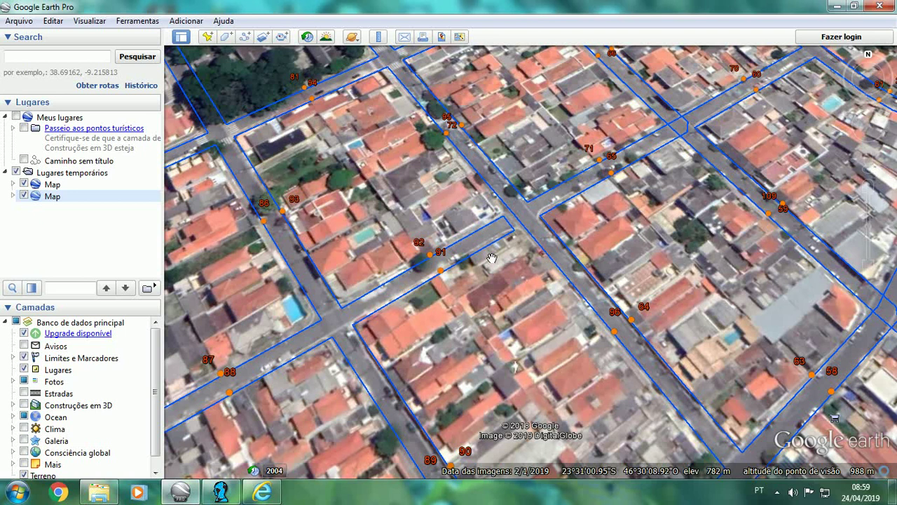
{"action": "left_click", "coordinate": [837, 5]}
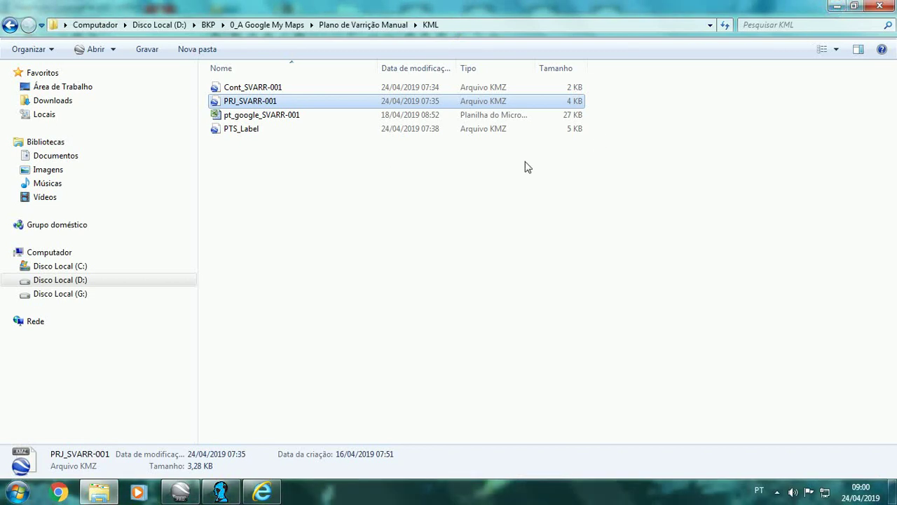
Open Cont_SVARR-001 from the KML folder in Google Earth Pro and examine the contour around the route
{"action": "left_click", "coordinate": [265, 87]}
{"action": "double_click", "coordinate": [265, 87]}
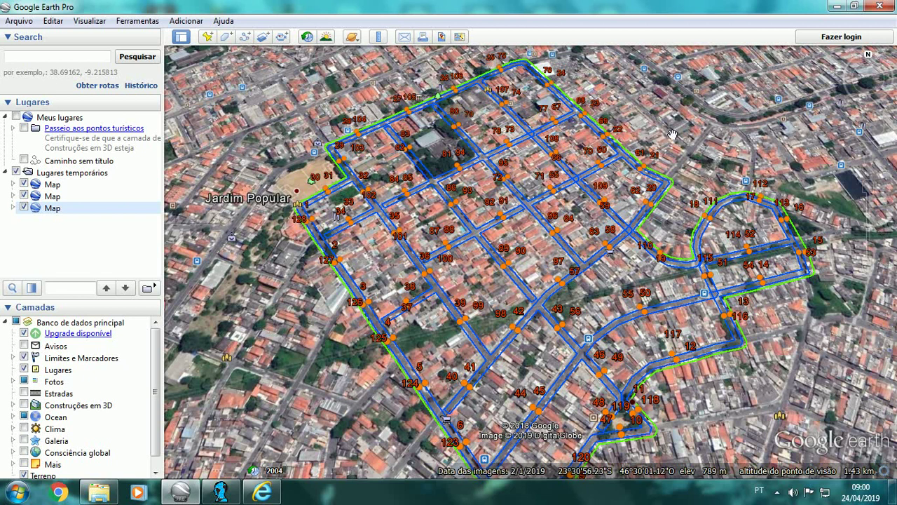
{"action": "scroll", "coordinate": [672, 134], "scroll_direction": "up", "scroll_amount": 1}
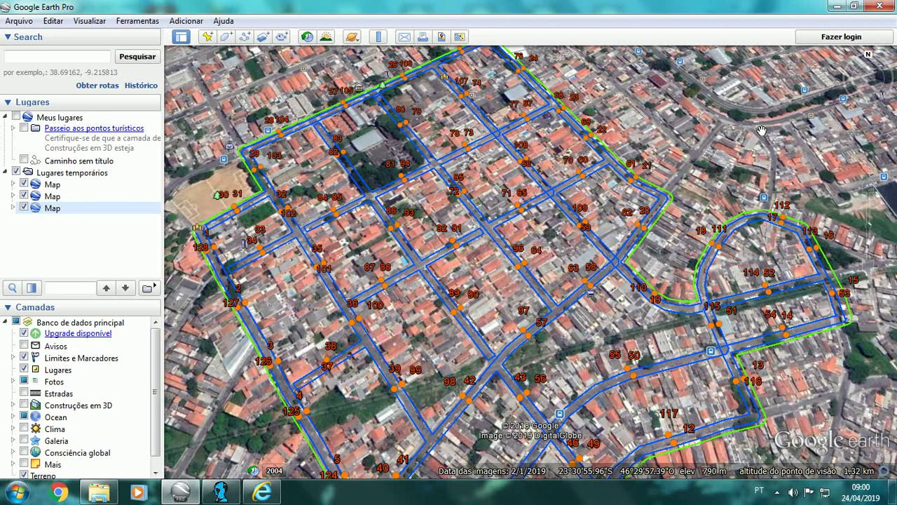
{"action": "scroll", "coordinate": [762, 130], "scroll_direction": "down", "scroll_amount": 2}
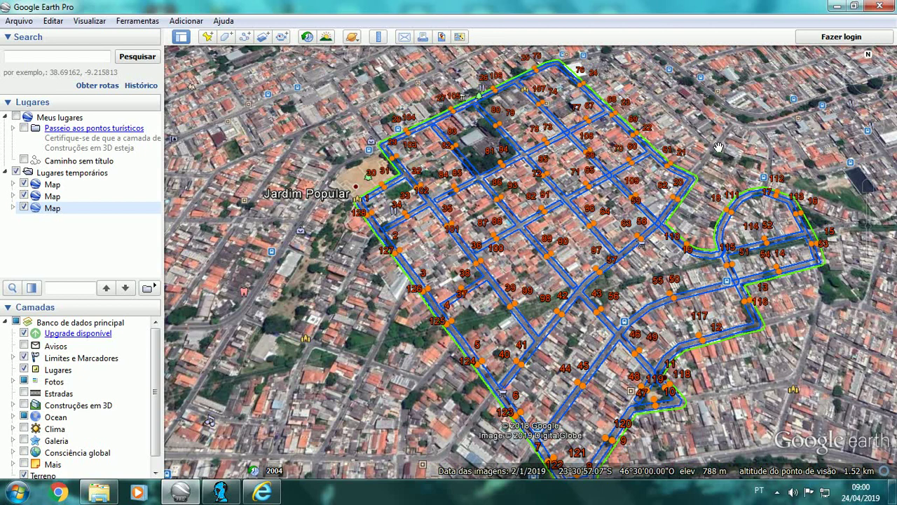
Check the description balloons of the route lines beside points 96 and 108, close them, and minimize Google Earth Pro
{"action": "left_click", "coordinate": [575, 219]}
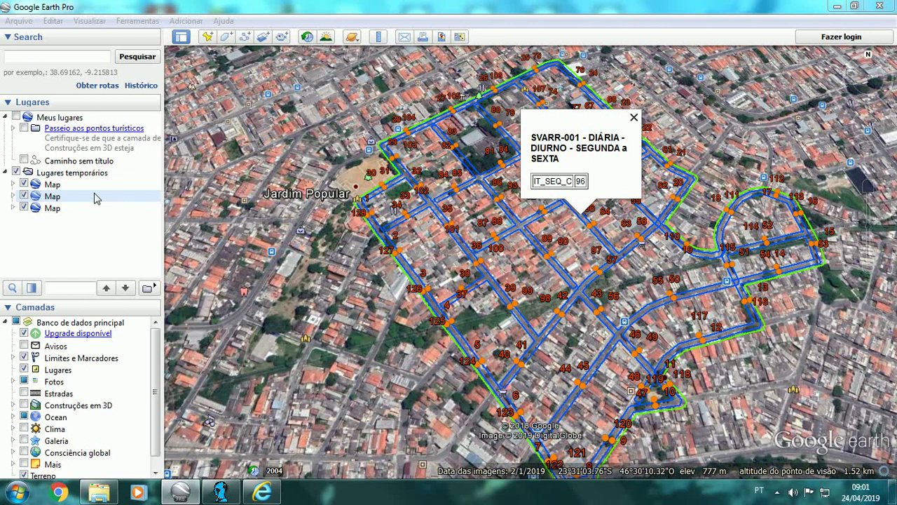
{"action": "left_click", "coordinate": [634, 118]}
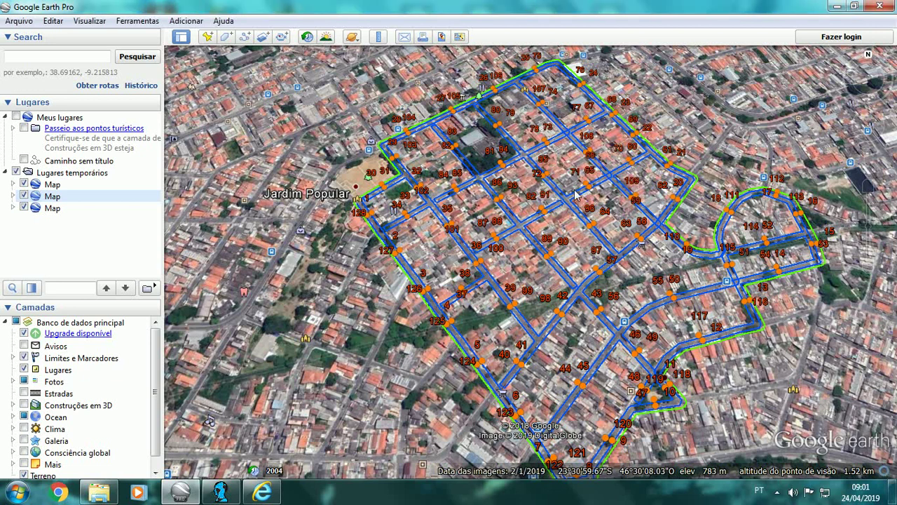
{"action": "scroll", "coordinate": [575, 195], "scroll_direction": "up", "scroll_amount": 3}
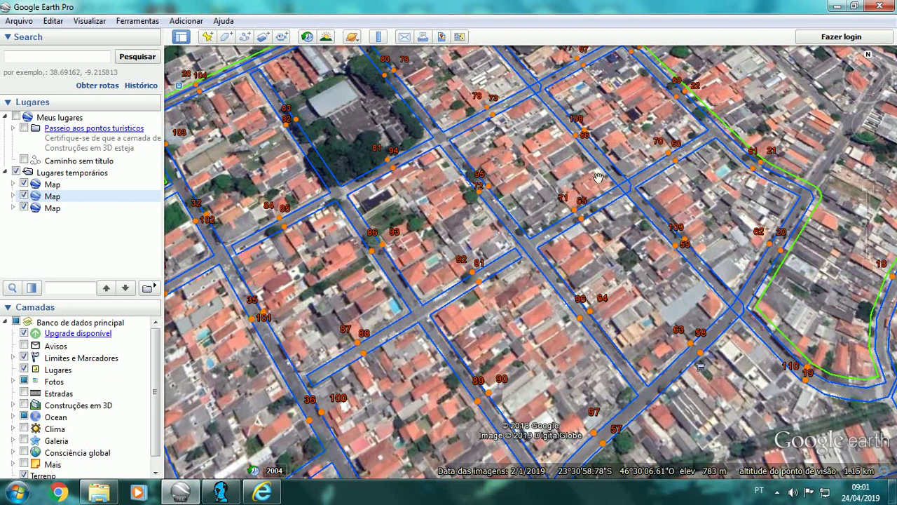
{"action": "left_click", "coordinate": [597, 165]}
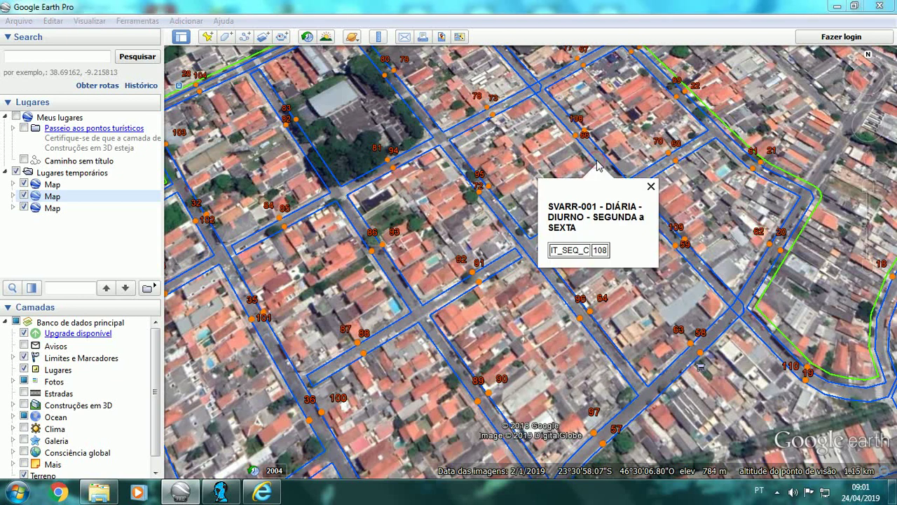
{"action": "left_click", "coordinate": [652, 187]}
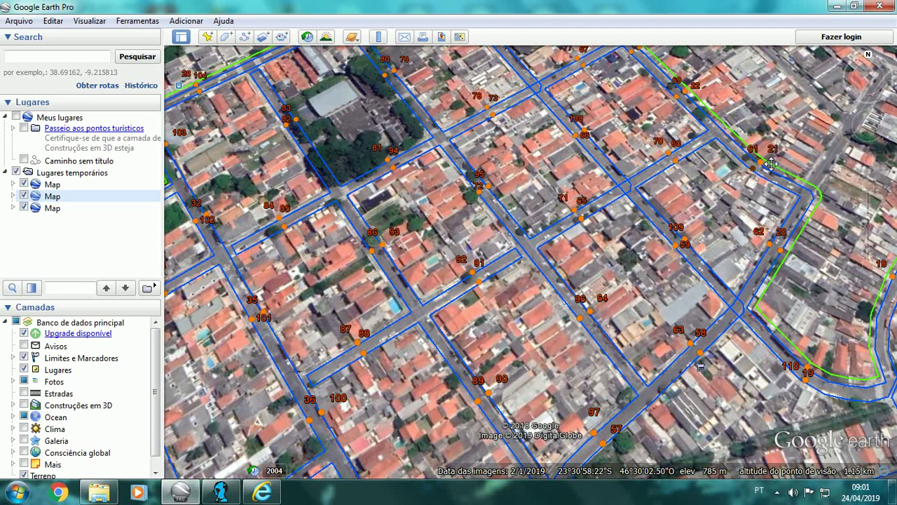
{"action": "scroll", "coordinate": [623, 248], "scroll_direction": "up", "scroll_amount": 2}
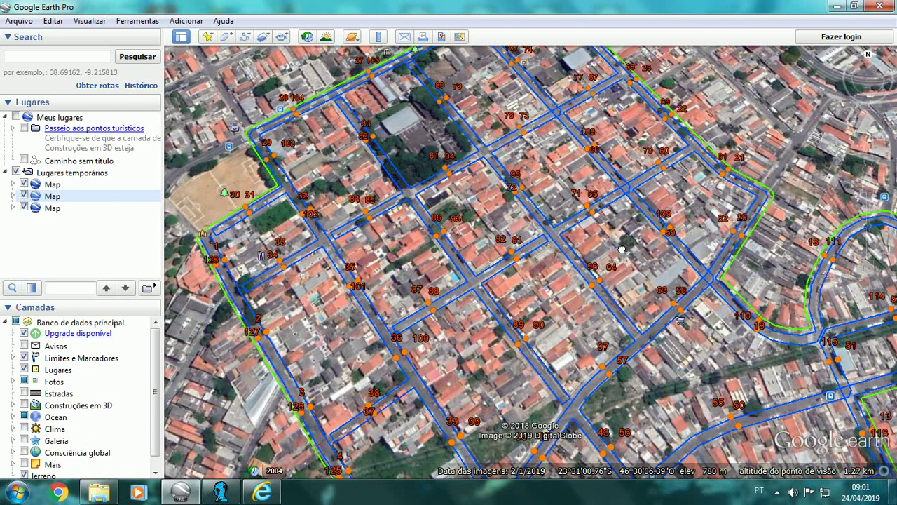
{"action": "left_click", "coordinate": [833, 7]}
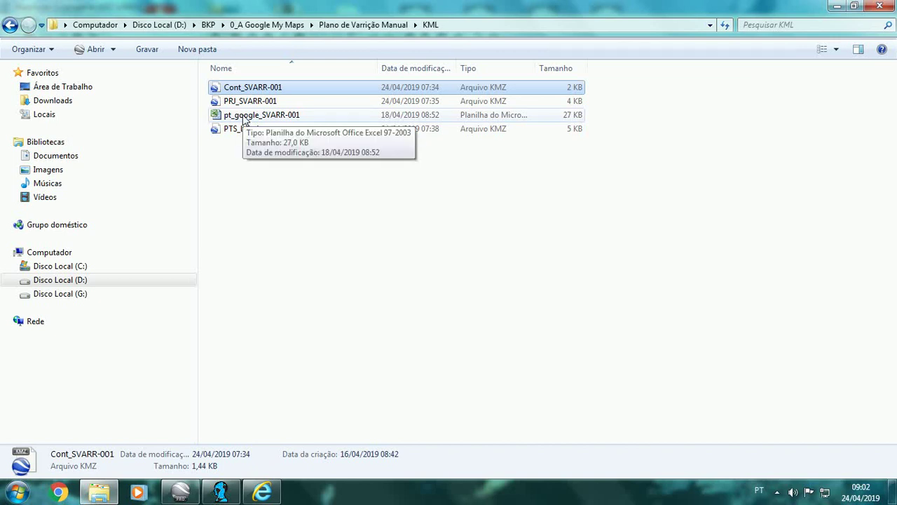
Minimize the KML folder, switch to Google My Maps in Internet Explorer, and create a new map
{"action": "left_click", "coordinate": [836, 6]}
{"action": "left_click", "coordinate": [262, 491]}
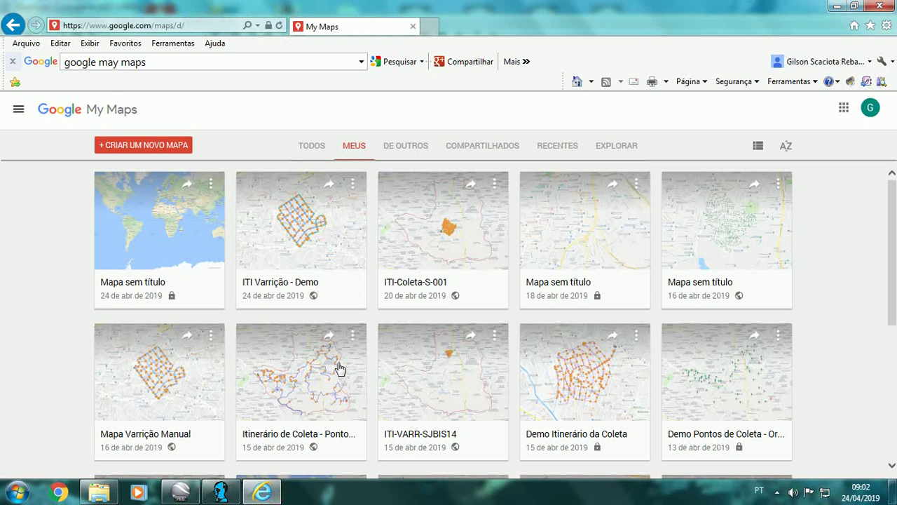
{"action": "left_click", "coordinate": [137, 146]}
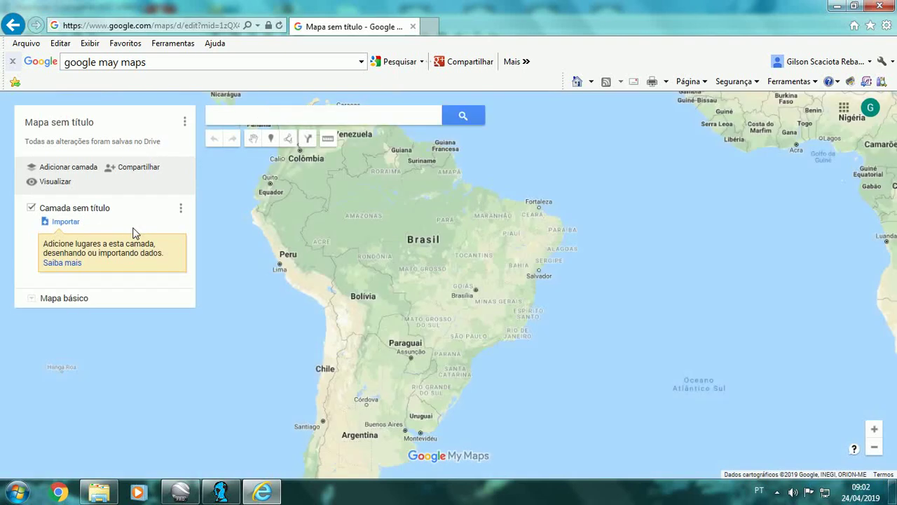
Import Cont_SVARR-001 from the KML folder of 0_A Google My Maps\Plano de Varrição Manual on drive D into the untitled layer
{"action": "left_click", "coordinate": [65, 223]}
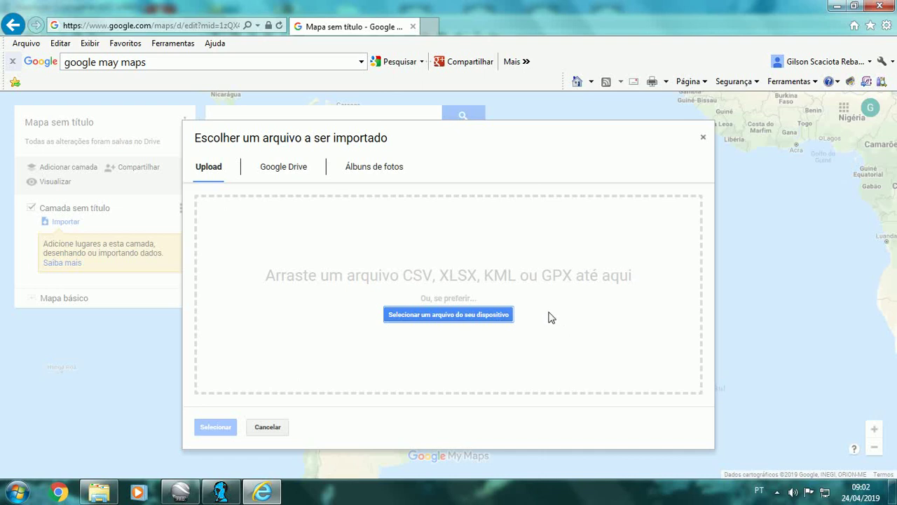
{"action": "left_click", "coordinate": [481, 315]}
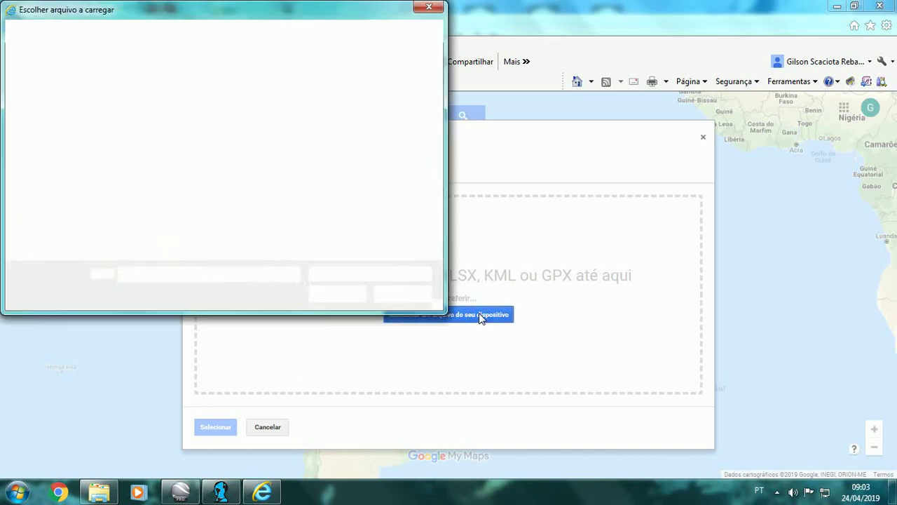
{"action": "scroll", "coordinate": [70, 175], "scroll_direction": "down", "scroll_amount": 2}
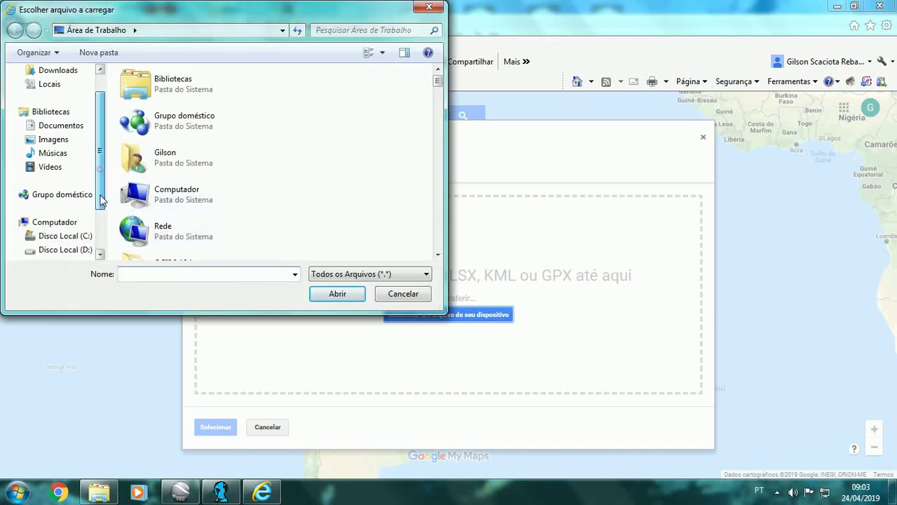
{"action": "left_click", "coordinate": [67, 234]}
{"action": "double_click", "coordinate": [137, 133]}
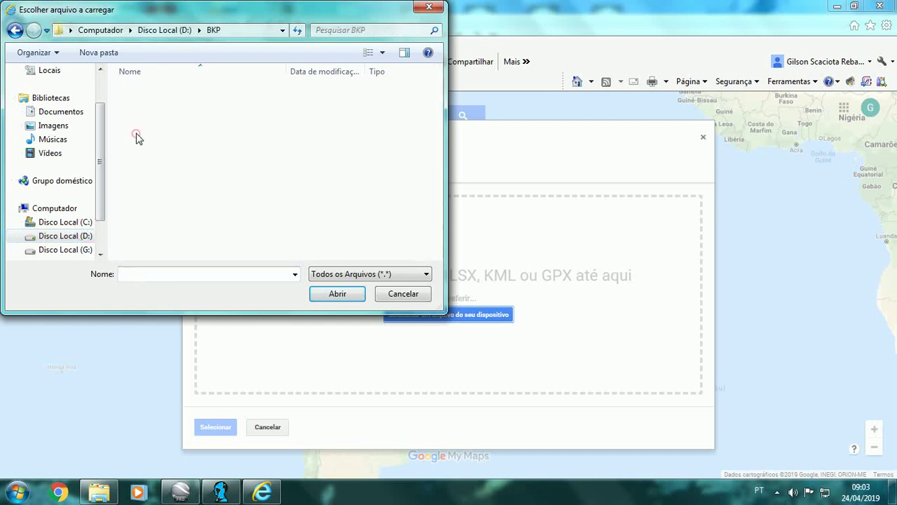
{"action": "double_click", "coordinate": [172, 91]}
{"action": "double_click", "coordinate": [200, 133]}
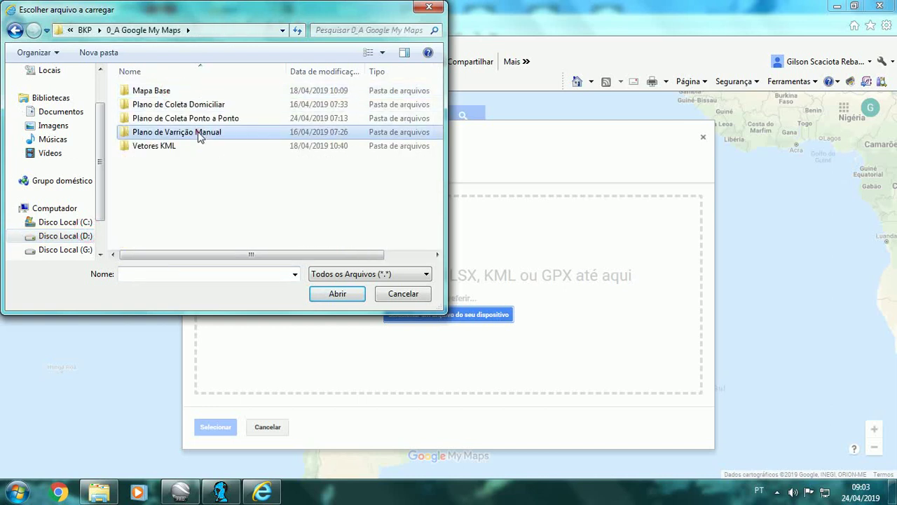
{"action": "left_click", "coordinate": [140, 105]}
{"action": "double_click", "coordinate": [140, 104]}
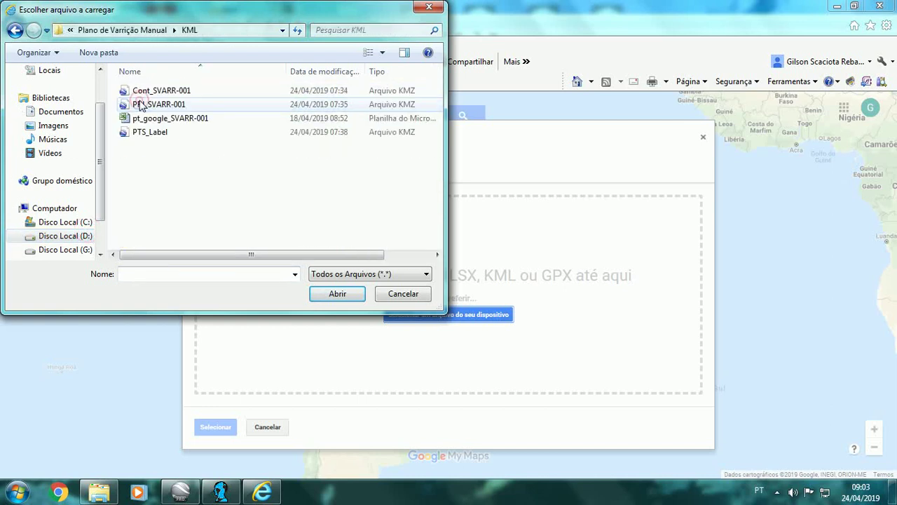
{"action": "left_click", "coordinate": [156, 91]}
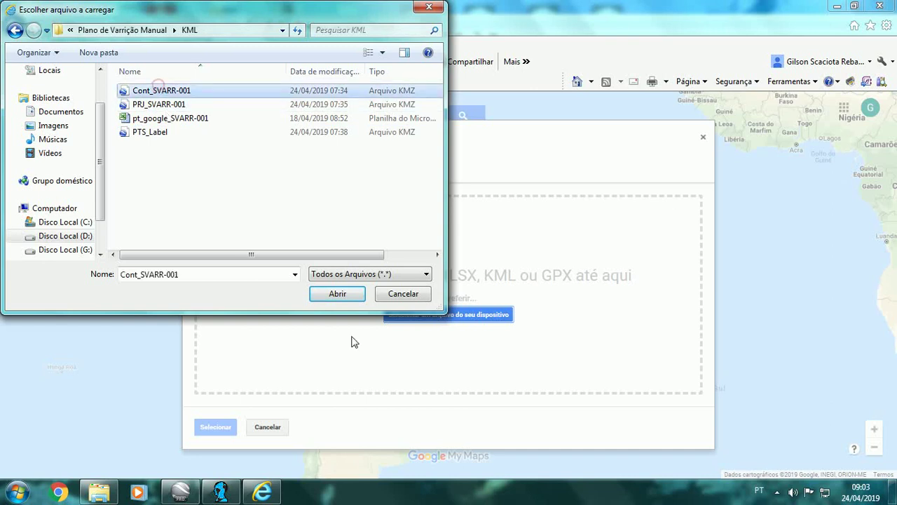
{"action": "left_click", "coordinate": [337, 292]}
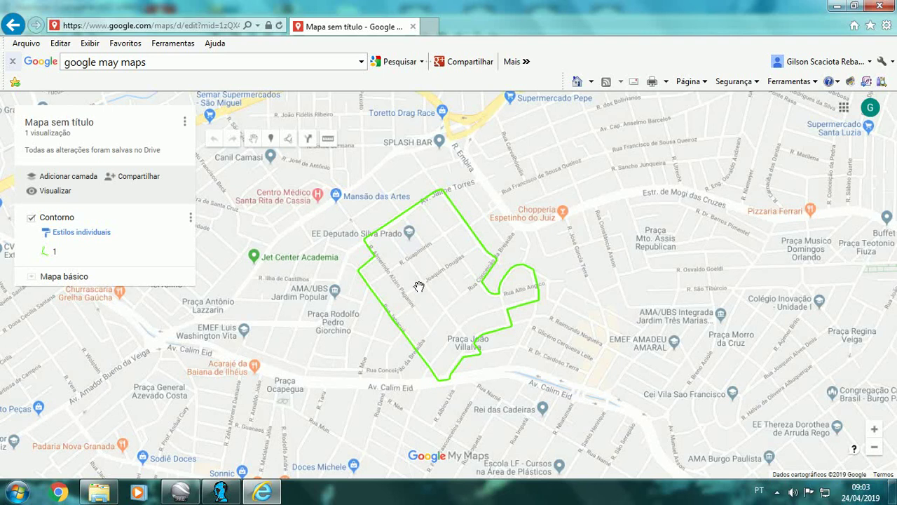
{"action": "scroll", "coordinate": [419, 286], "scroll_direction": "up", "scroll_amount": 1}
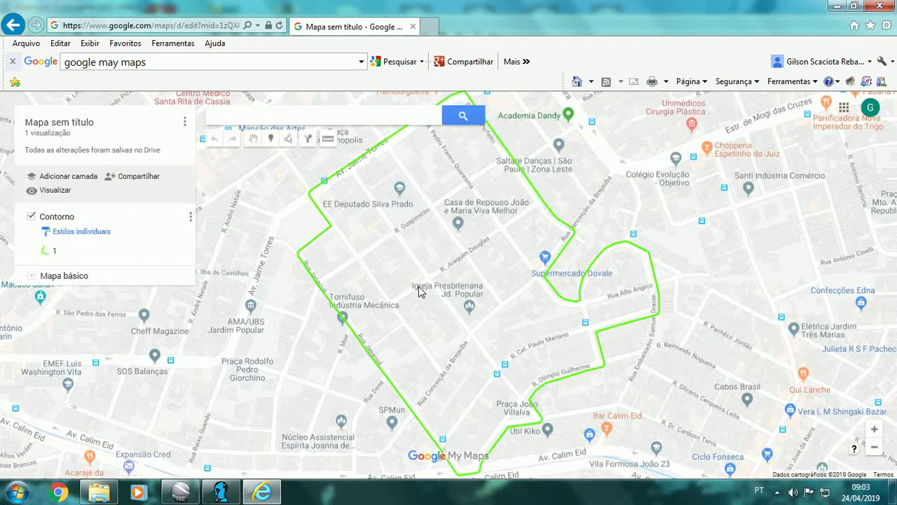
Add a layer to the map and import PRJ_SVARR-001 from the KML folder into it
{"action": "left_click", "coordinate": [66, 181]}
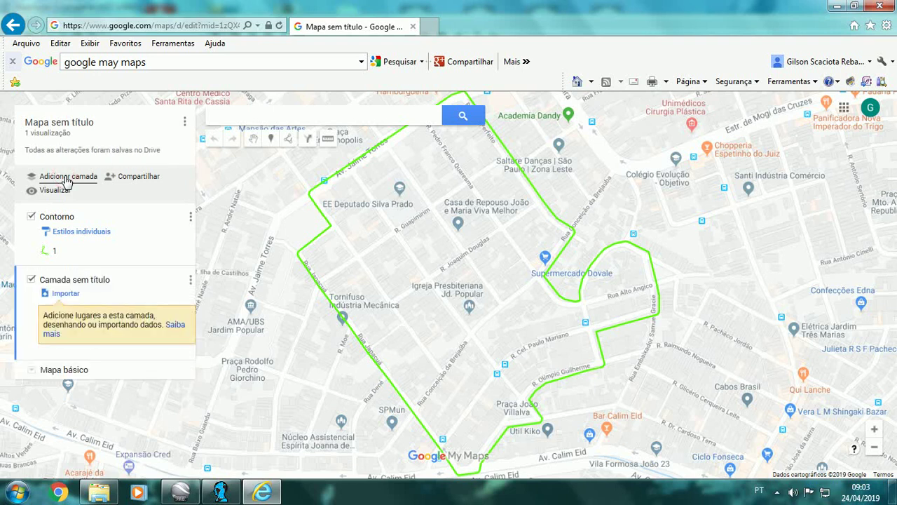
{"action": "left_click", "coordinate": [68, 294]}
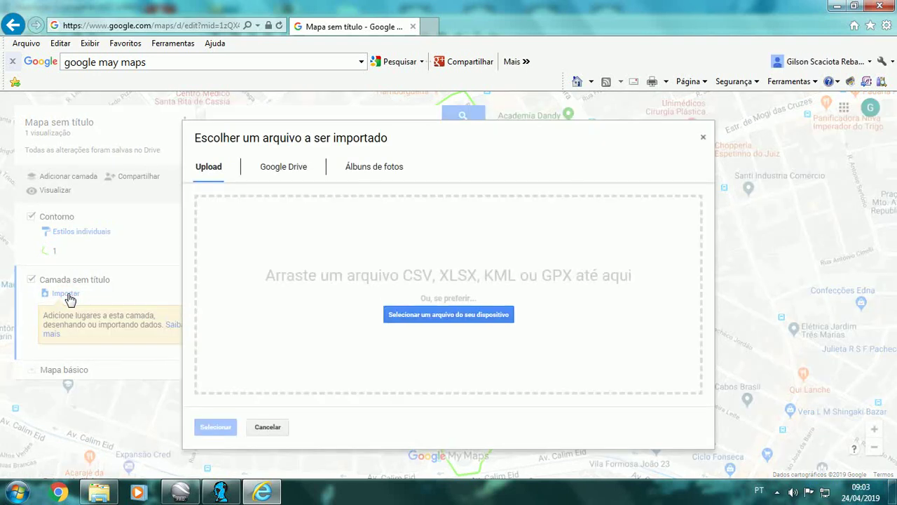
{"action": "left_click", "coordinate": [489, 316]}
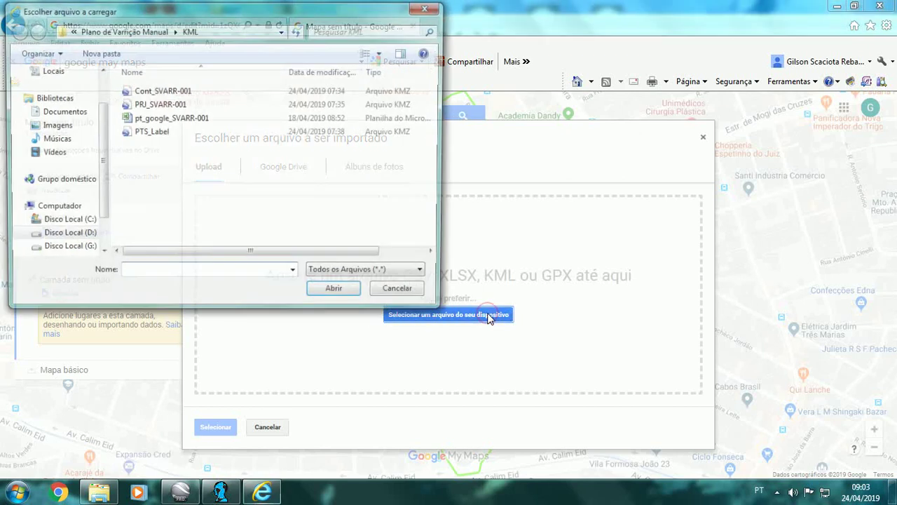
{"action": "left_click", "coordinate": [154, 105]}
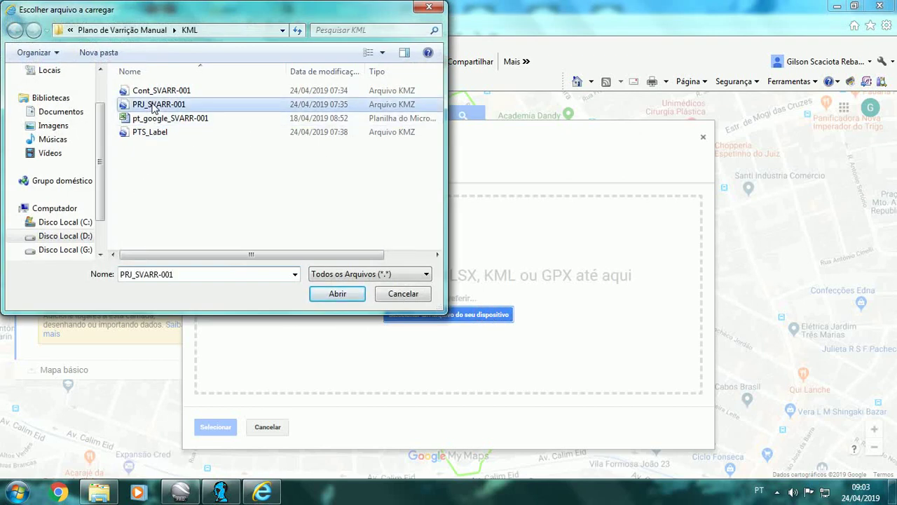
{"action": "left_click", "coordinate": [331, 293]}
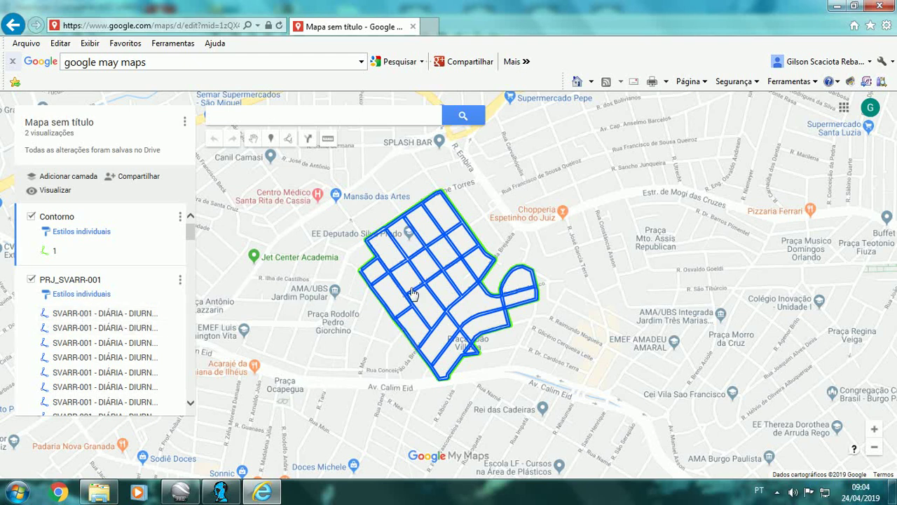
Check the details of the route line on Rua Itapirucu, above Rua Joaquim Douglas, and close its info window
{"action": "scroll", "coordinate": [421, 291], "scroll_direction": "up", "scroll_amount": 1}
{"action": "scroll", "coordinate": [421, 291], "scroll_direction": "up", "scroll_amount": 1}
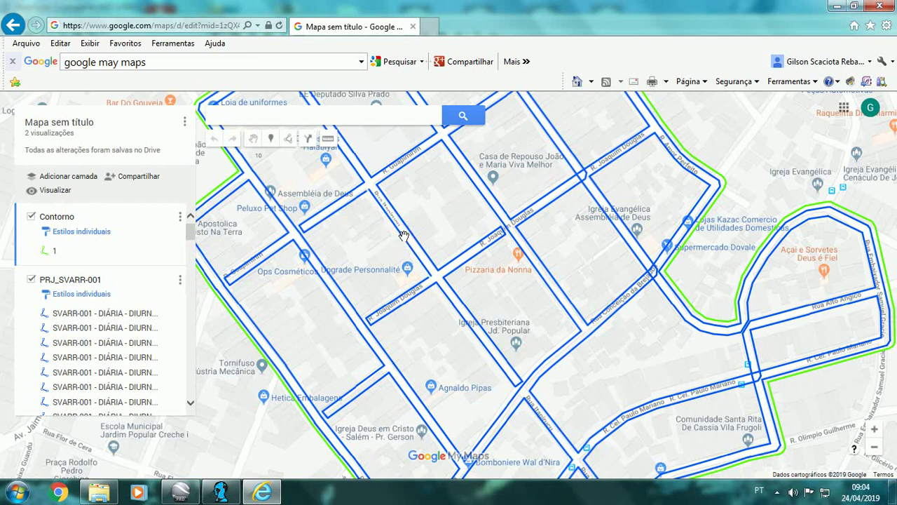
{"action": "left_click", "coordinate": [406, 243]}
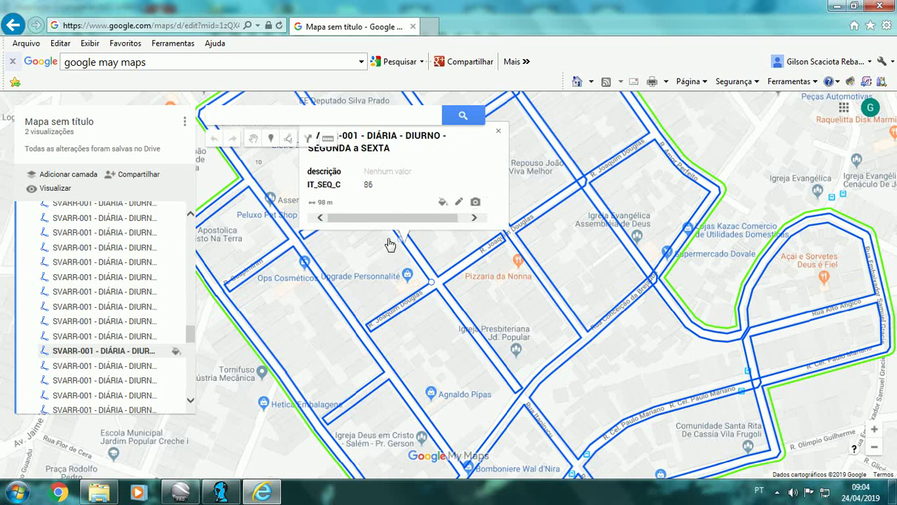
{"action": "left_click", "coordinate": [499, 132]}
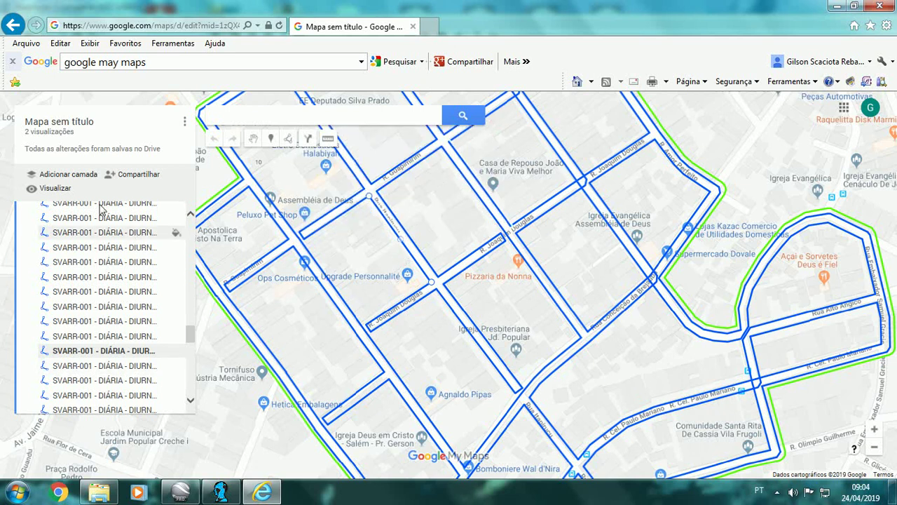
Add another layer and import the PTS_Label file from the KML folder into it
{"action": "left_click", "coordinate": [82, 176]}
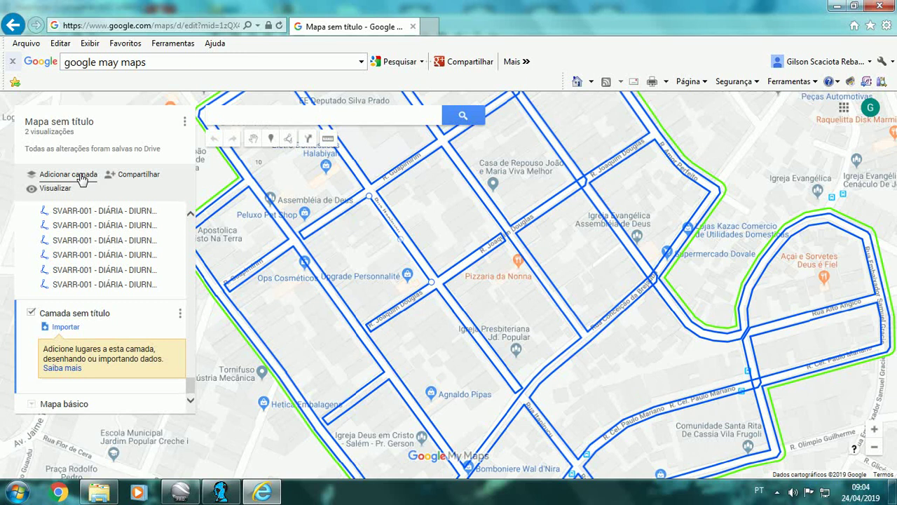
{"action": "left_click", "coordinate": [66, 328]}
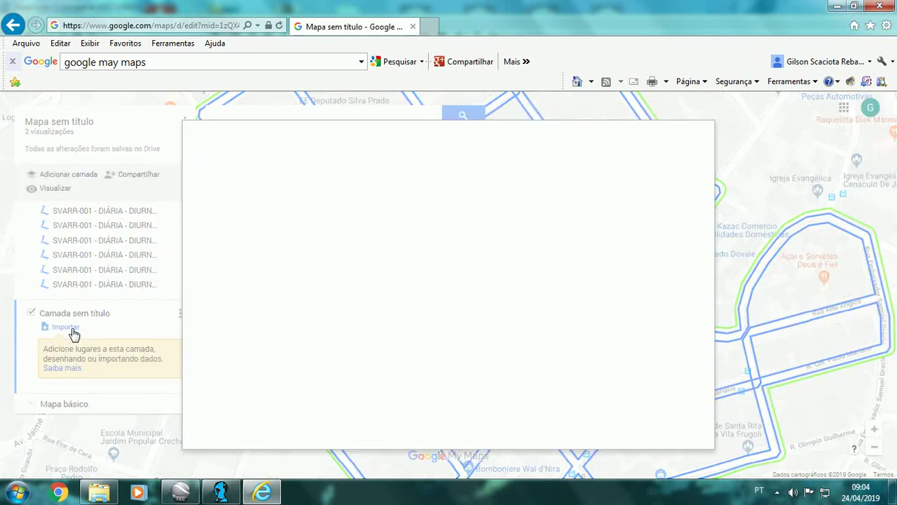
{"action": "left_click", "coordinate": [487, 315]}
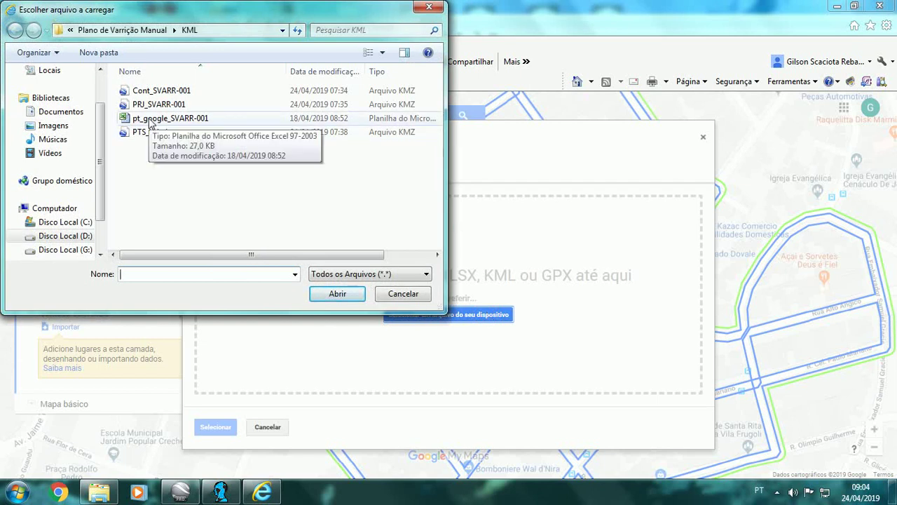
{"action": "left_click", "coordinate": [148, 132]}
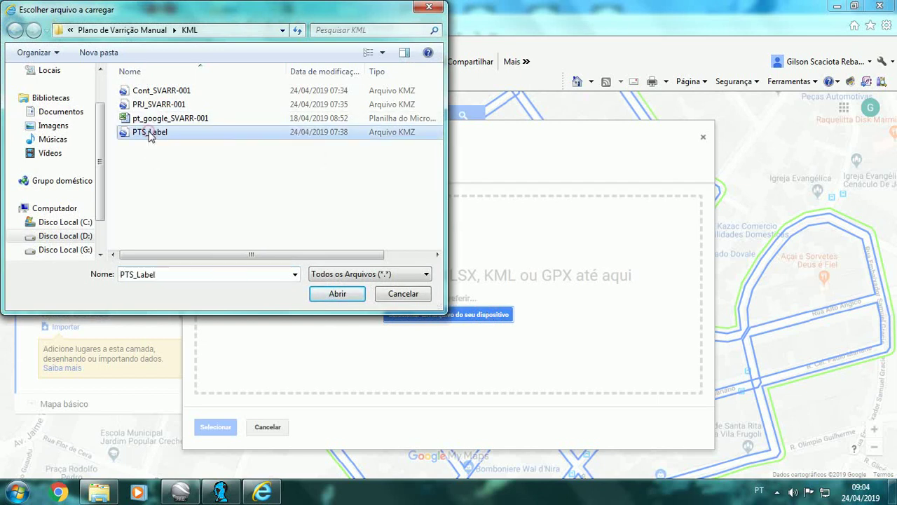
{"action": "left_click", "coordinate": [337, 294]}
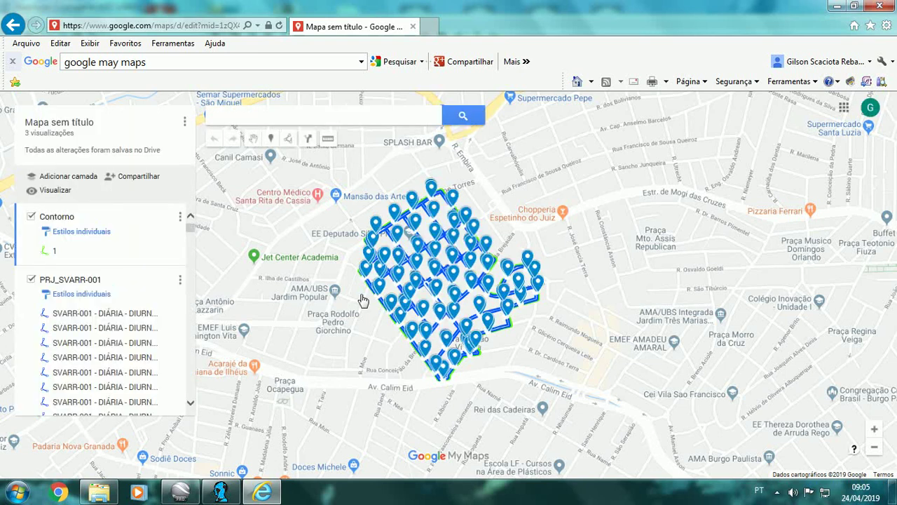
Set the labels of the PTL_SVARR-001 Labels layer to nome and close its style settings
{"action": "left_click", "coordinate": [190, 404]}
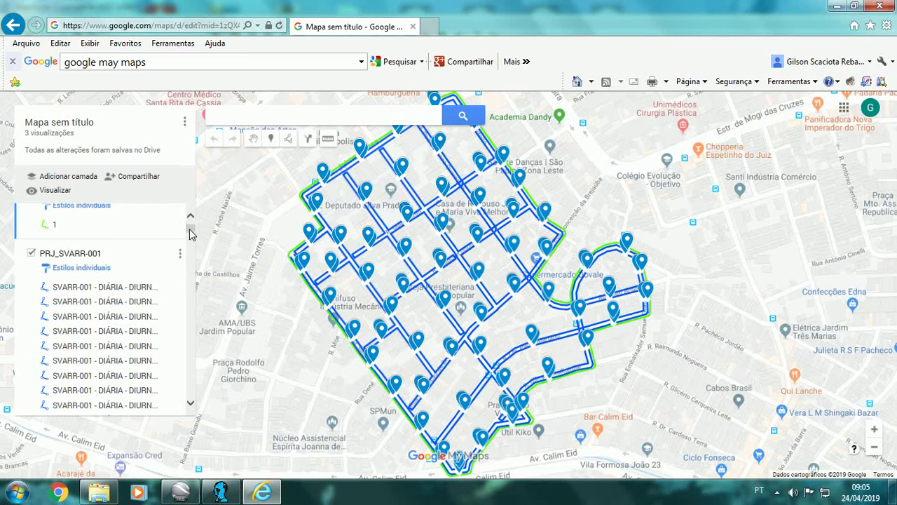
{"action": "mouse_move", "coordinate": [190, 229]}
{"action": "left_mouse_down"}
{"action": "mouse_move", "coordinate": [187, 361]}
{"action": "mouse_move", "coordinate": [186, 344]}
{"action": "left_mouse_up"}
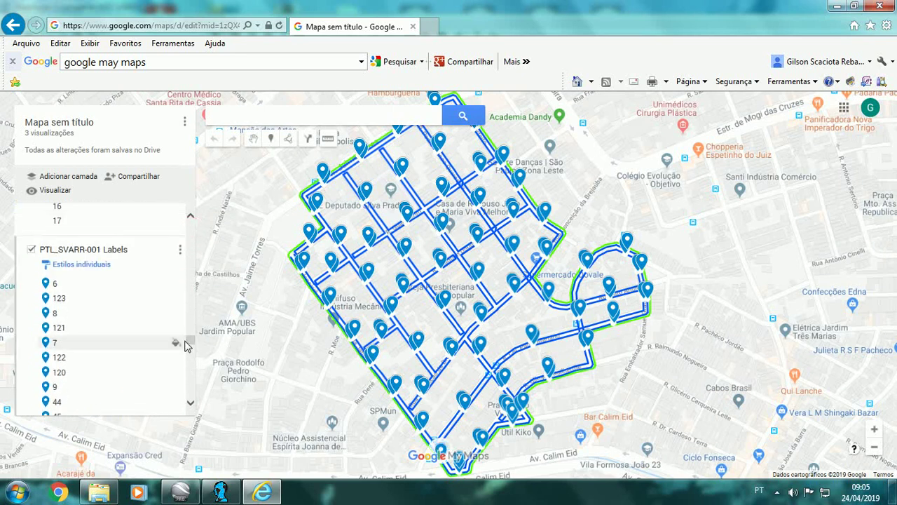
{"action": "left_click", "coordinate": [103, 266]}
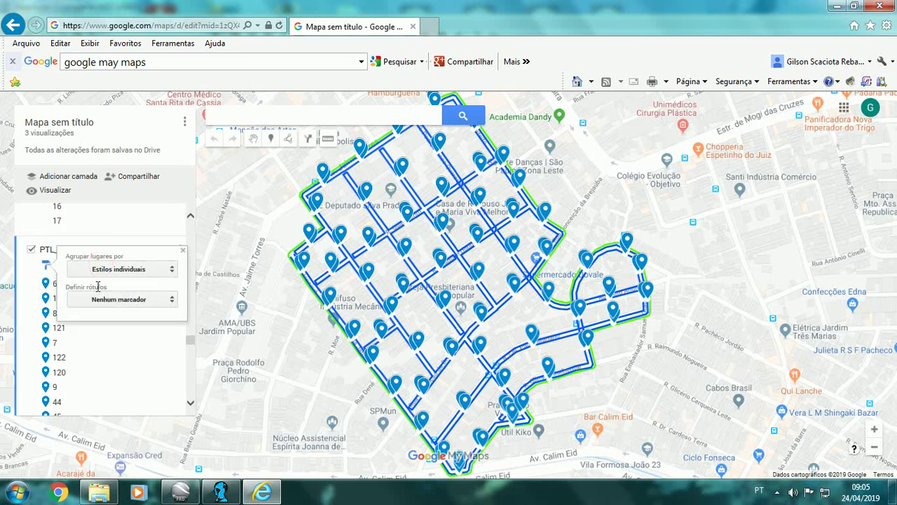
{"action": "left_click", "coordinate": [172, 309]}
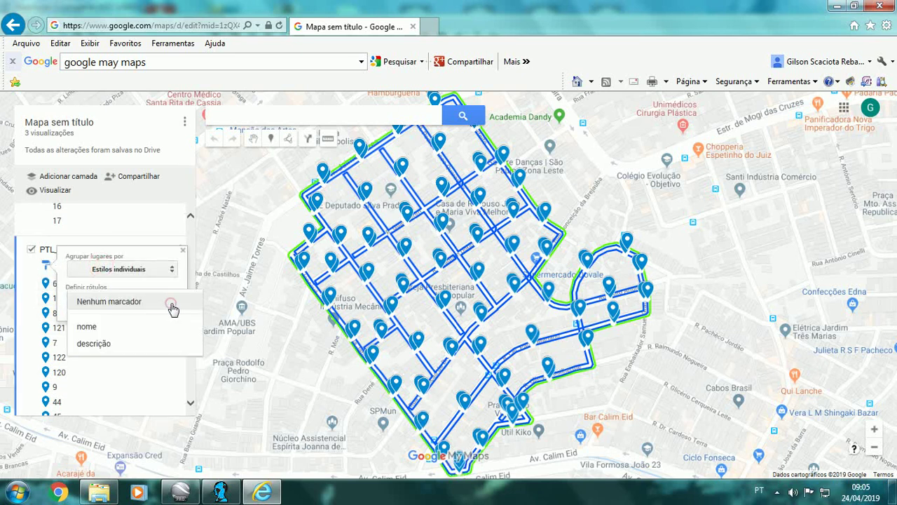
{"action": "left_click", "coordinate": [135, 326]}
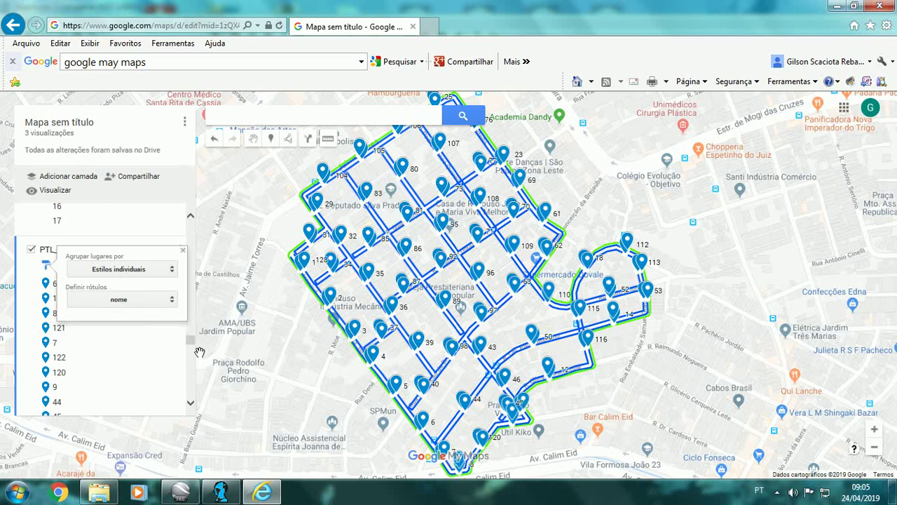
{"action": "left_click", "coordinate": [182, 252]}
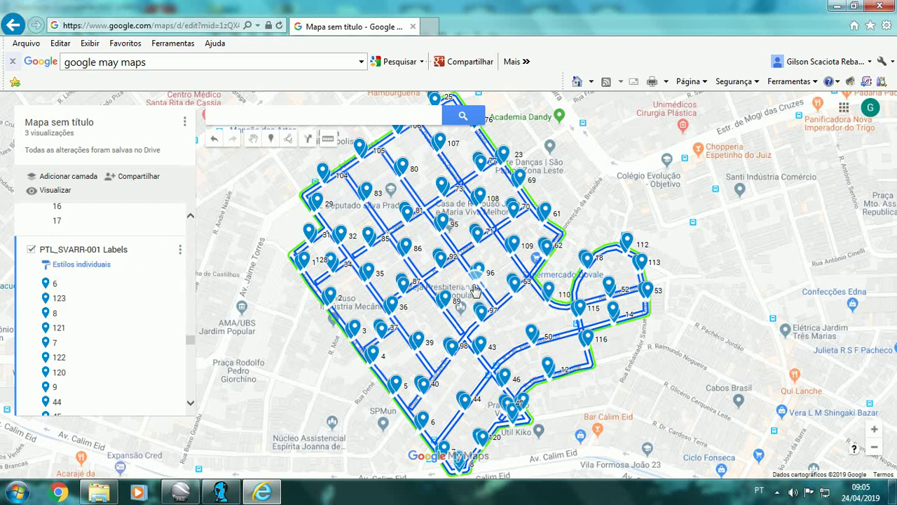
Examine the numbered points along Rua Almerindo Alziro Paganini and Rua Joaquim Douglas up close
{"action": "scroll", "coordinate": [378, 286], "scroll_direction": "up", "scroll_amount": 1}
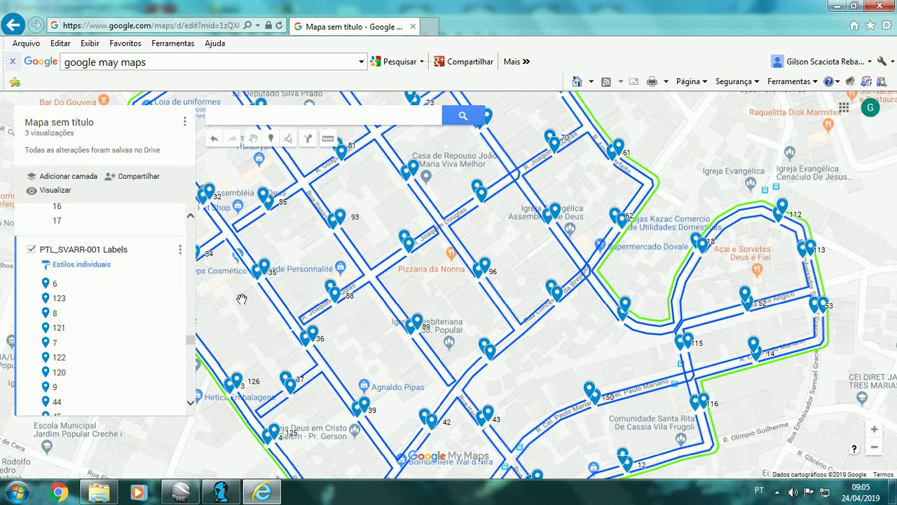
{"action": "scroll", "coordinate": [241, 299], "scroll_direction": "up", "scroll_amount": 1}
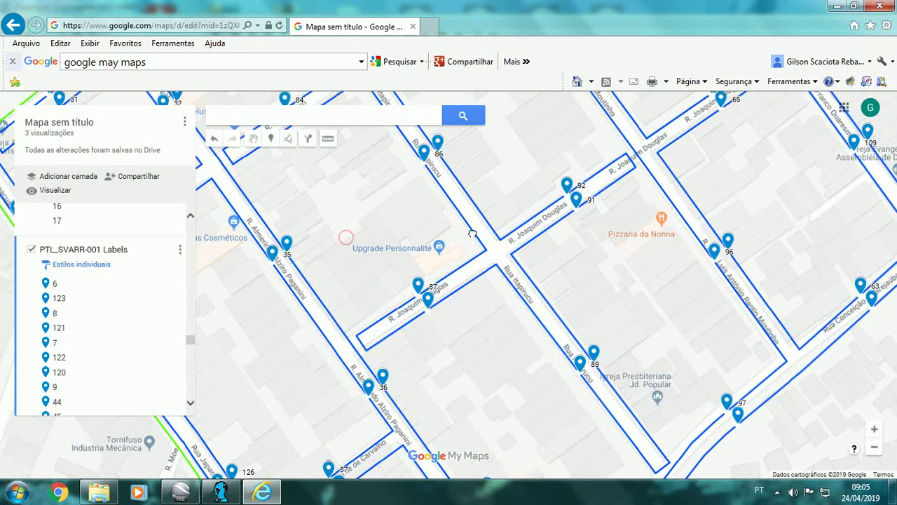
{"action": "left_click_drag", "start_coordinate": [349, 237], "coordinate": [473, 234]}
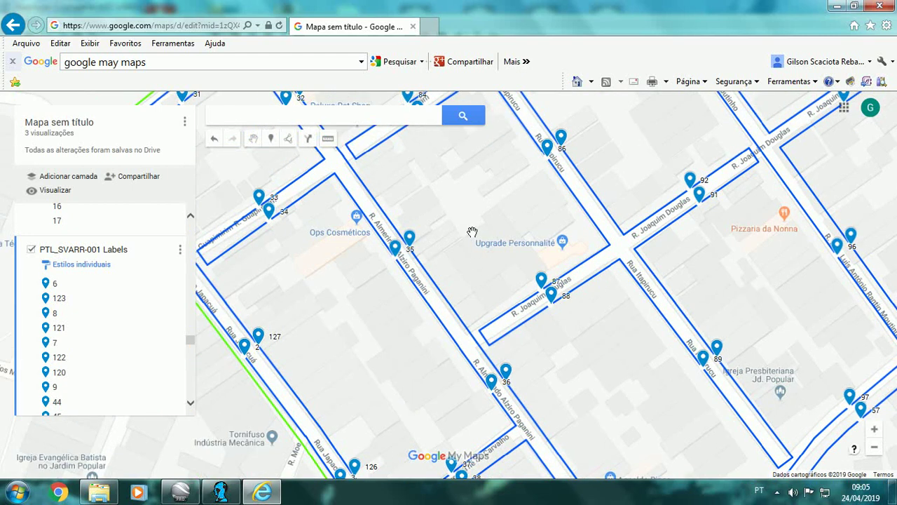
{"action": "scroll", "coordinate": [473, 232], "scroll_direction": "up", "scroll_amount": 1}
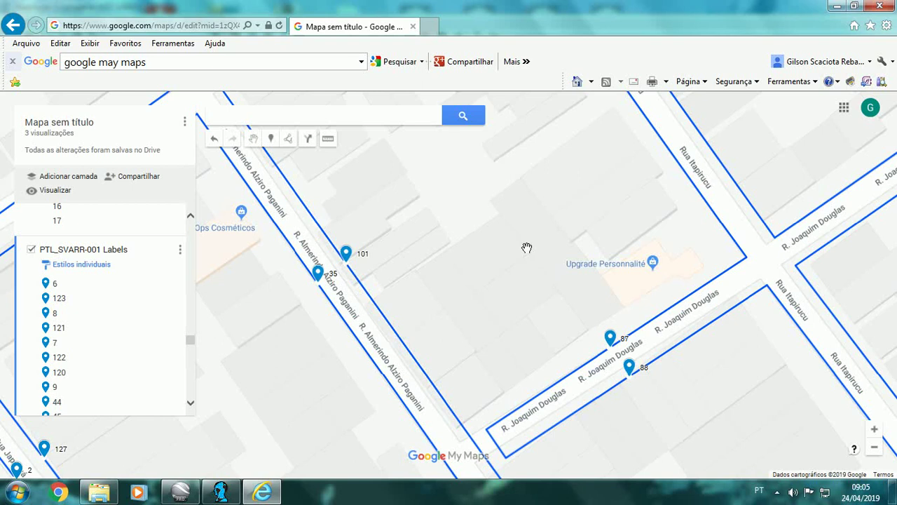
{"action": "scroll", "coordinate": [526, 247], "scroll_direction": "down", "scroll_amount": 1}
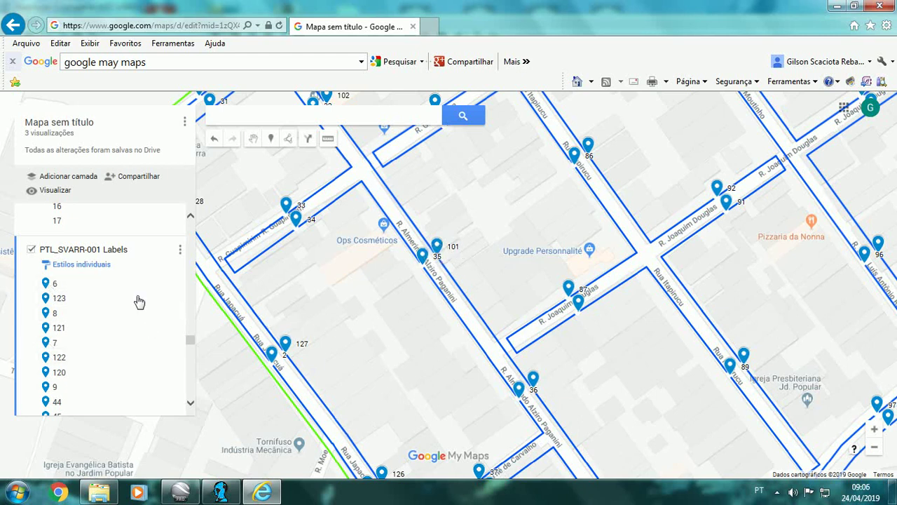
Delete the PTL_SVARR-001 Labels layer from the map
{"action": "left_click", "coordinate": [181, 250]}
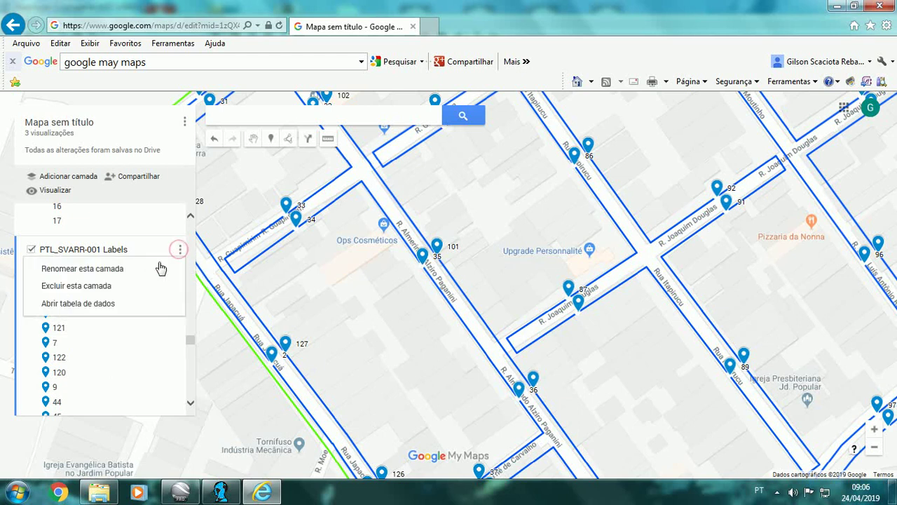
{"action": "left_click", "coordinate": [112, 286]}
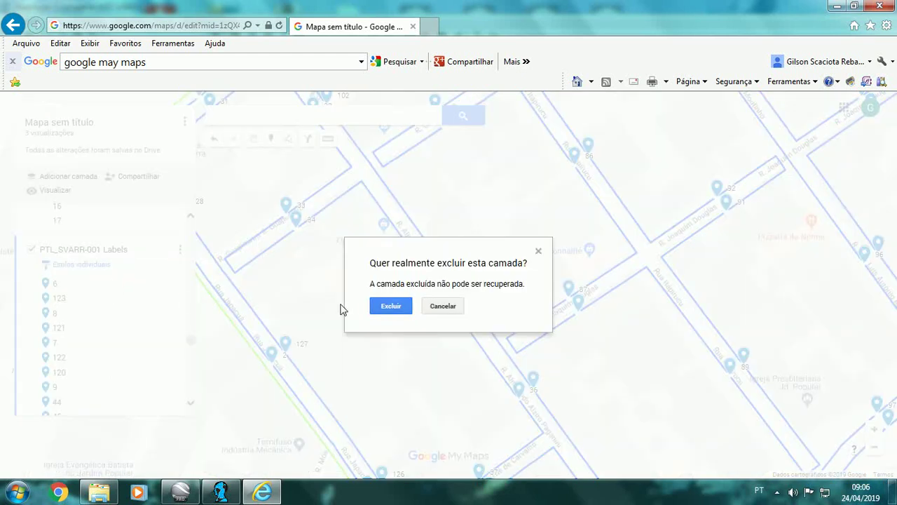
{"action": "left_click", "coordinate": [379, 306]}
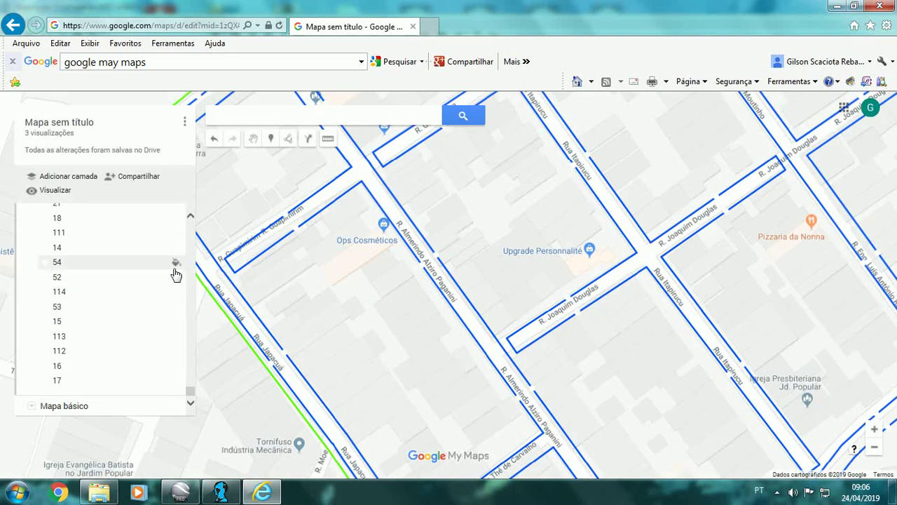
Delete the remaining PTL_SVARR-001 point layer below the route lines
{"action": "left_click", "coordinate": [189, 217]}
{"action": "left_click_drag", "start_coordinate": [189, 217], "coordinate": [189, 216]}
{"action": "left_click_drag", "start_coordinate": [190, 404], "coordinate": [190, 405]}
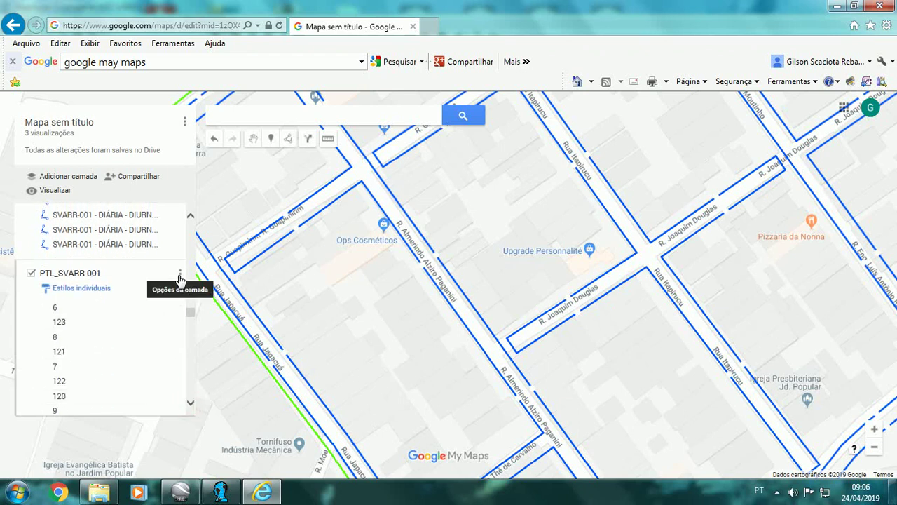
{"action": "left_click", "coordinate": [180, 274]}
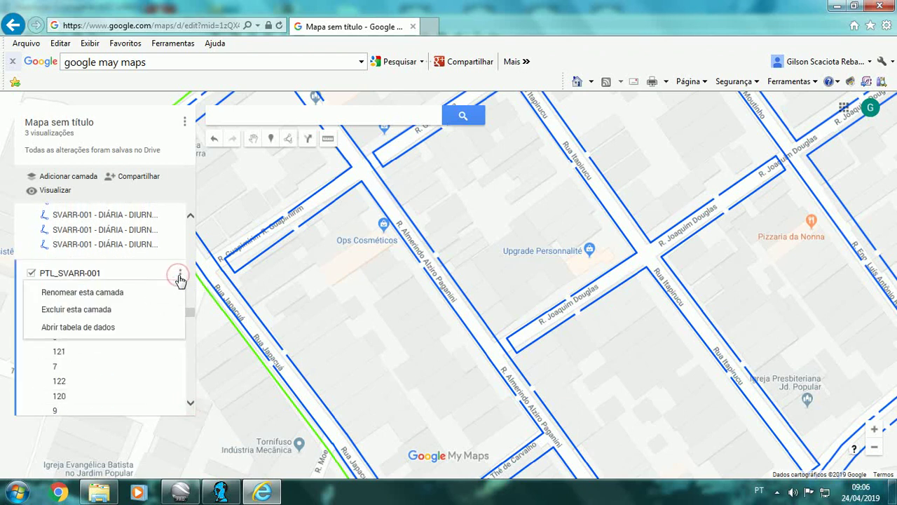
{"action": "left_click", "coordinate": [124, 309]}
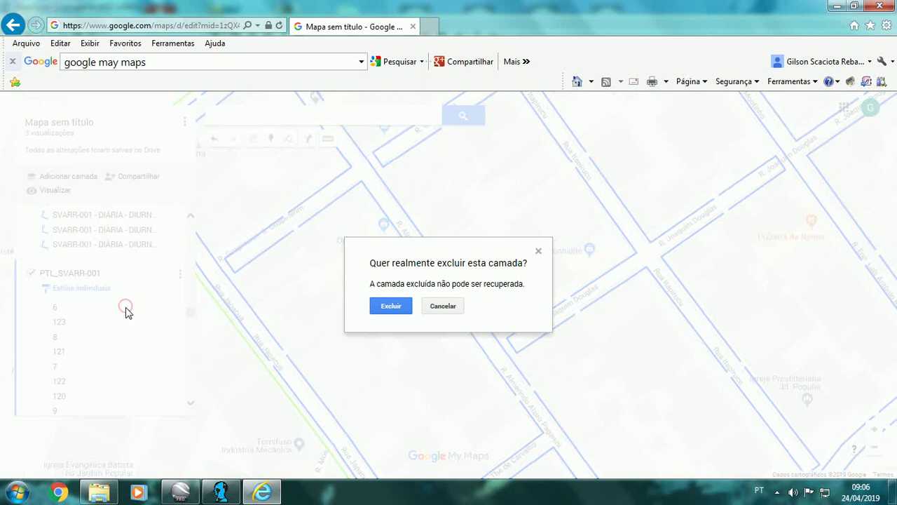
{"action": "left_click", "coordinate": [404, 306]}
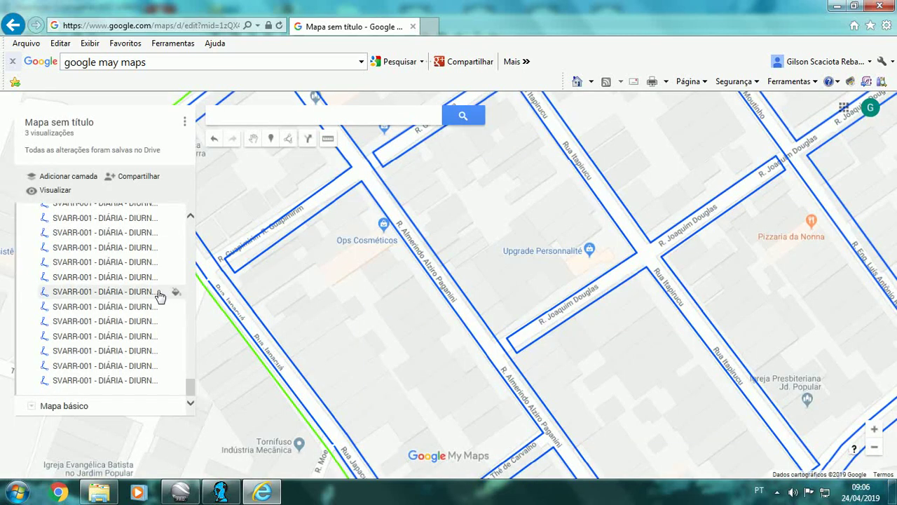
Add a new layer and upload the pt_google_SVARR-001 spreadsheet from the KML folder into it
{"action": "left_click", "coordinate": [75, 177]}
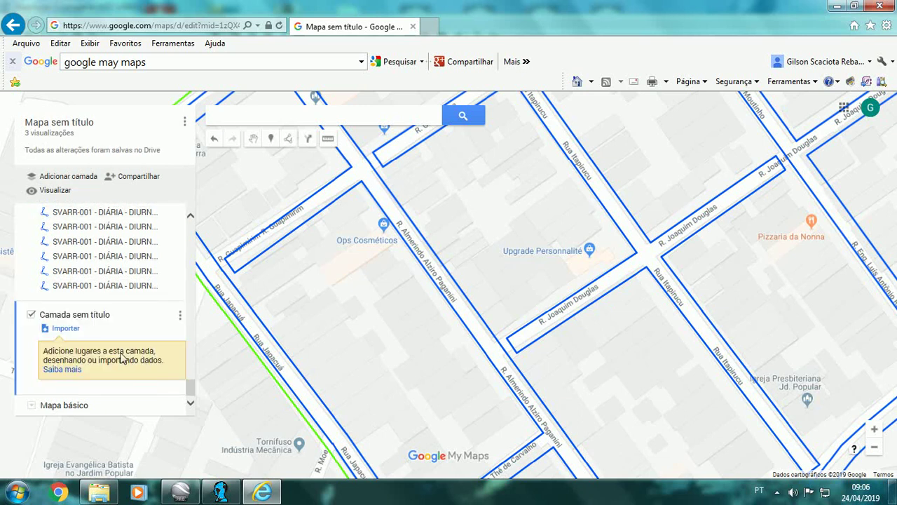
{"action": "left_click", "coordinate": [74, 334]}
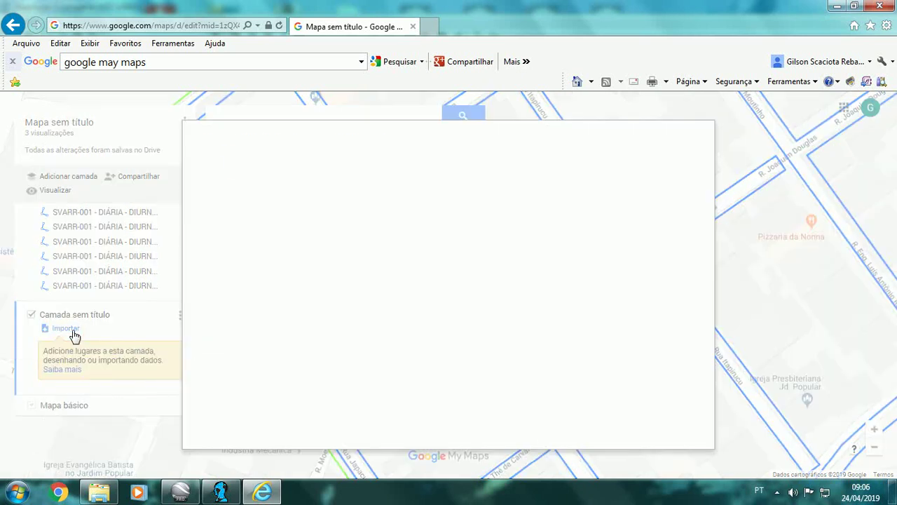
{"action": "left_click", "coordinate": [415, 315]}
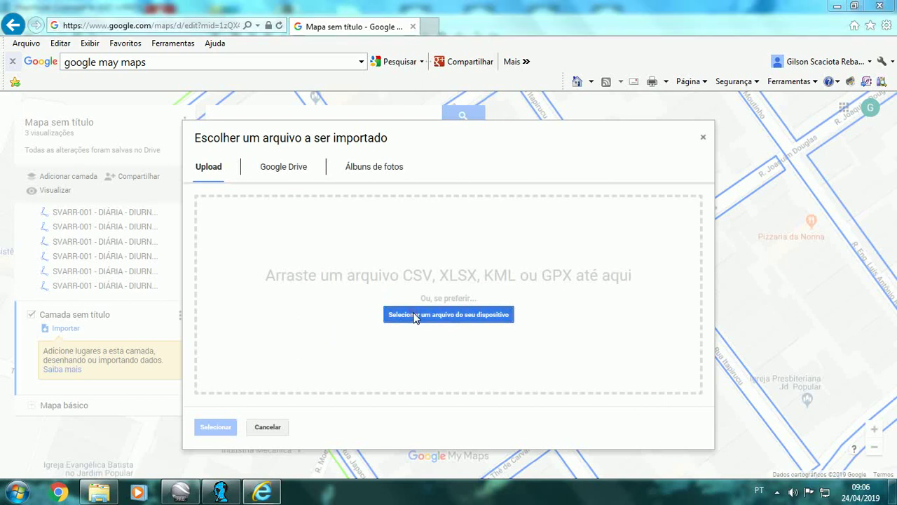
{"action": "left_click", "coordinate": [179, 118]}
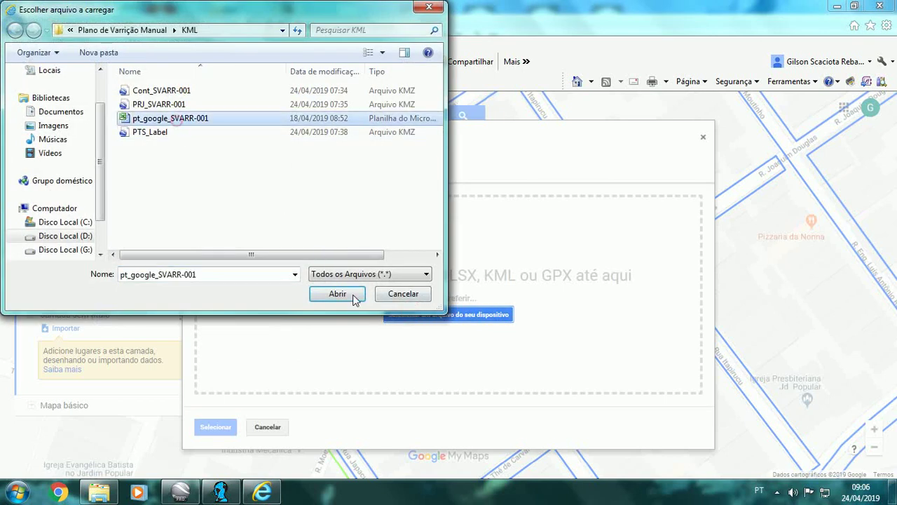
{"action": "left_click", "coordinate": [348, 295]}
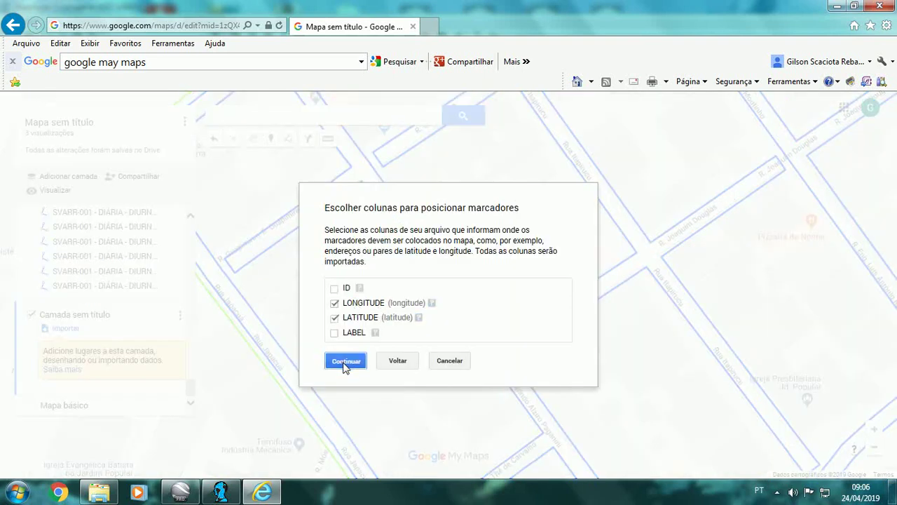
Position the imported markers by the LONGITUDE and LATITUDE columns and title them by the LABEL column
{"action": "left_click", "coordinate": [343, 362]}
{"action": "left_click", "coordinate": [335, 323]}
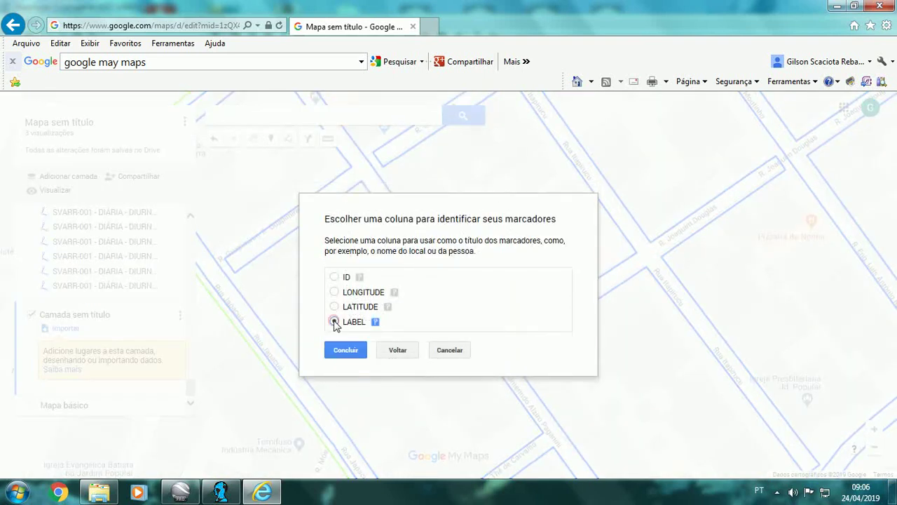
{"action": "left_click", "coordinate": [351, 355]}
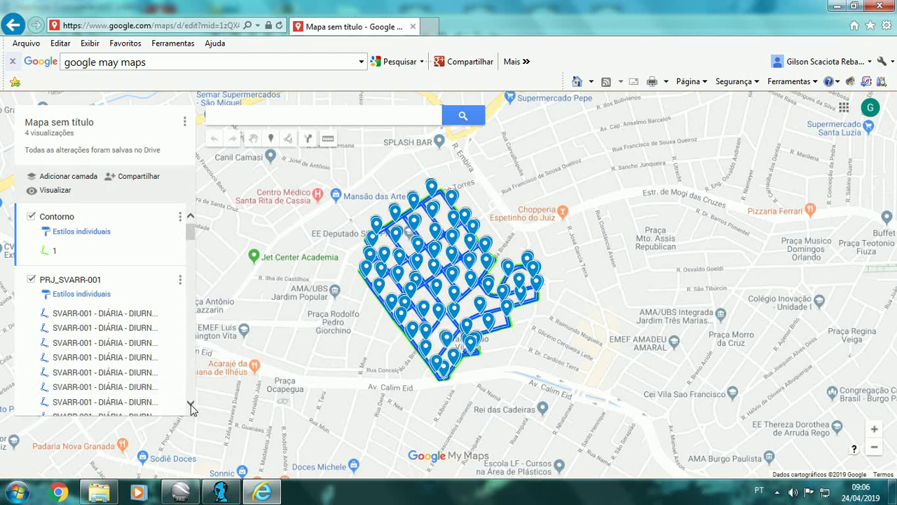
Group the places of the pt_google_SVARR-001.xls layer by Sequência de números and close its style settings
{"action": "left_click_drag", "start_coordinate": [192, 407], "coordinate": [192, 408]}
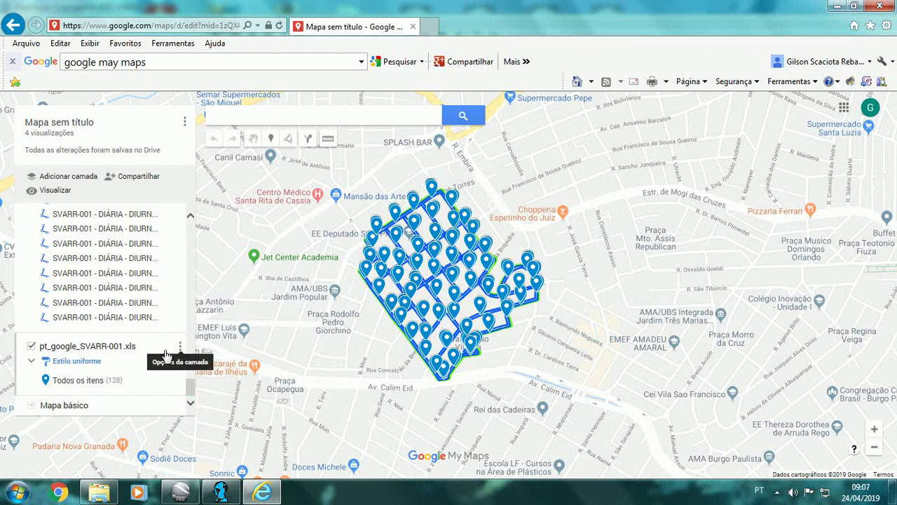
{"action": "left_click", "coordinate": [91, 363]}
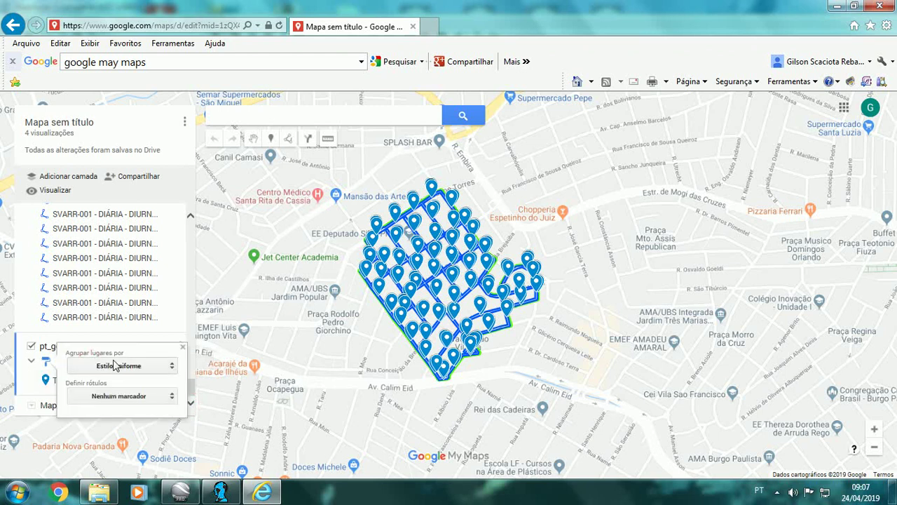
{"action": "left_click", "coordinate": [172, 370]}
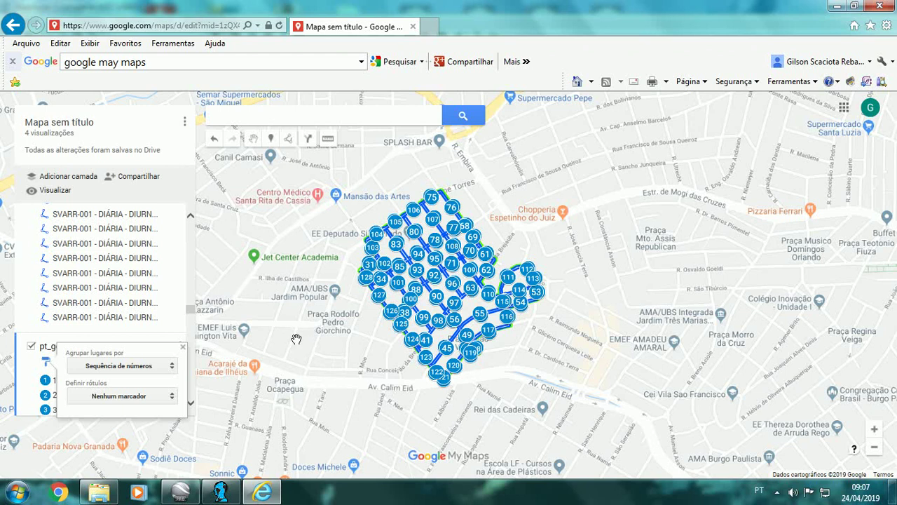
{"action": "left_click", "coordinate": [183, 349]}
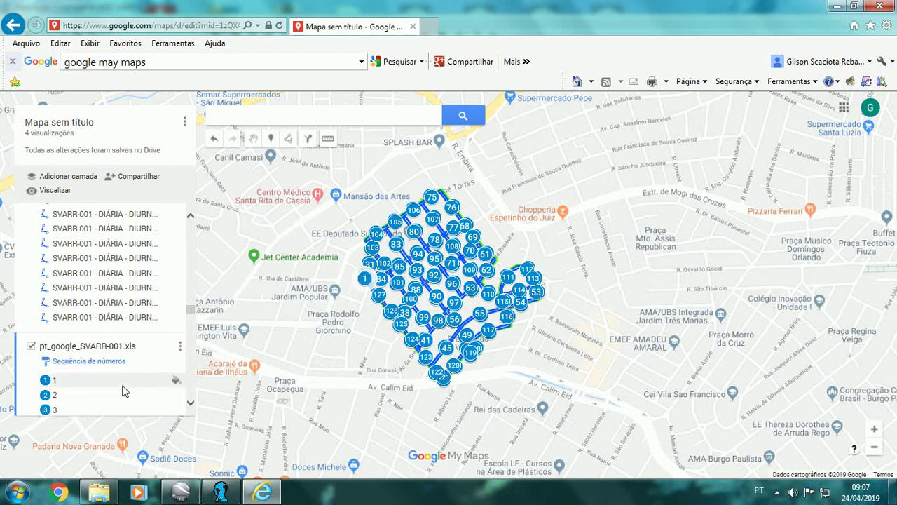
Colour the numbered markers of the pt_google_SVARR-001.xls layer orange and close the information card of point 1
{"action": "left_click", "coordinate": [176, 381]}
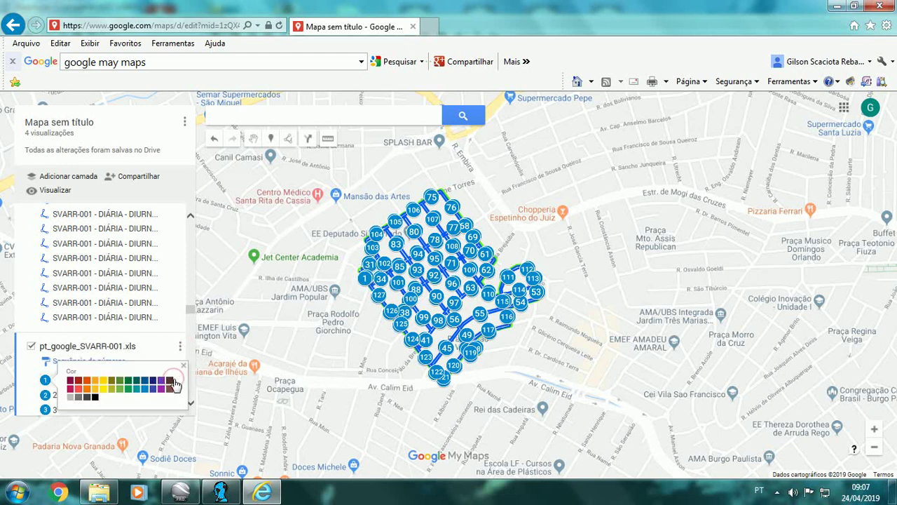
{"action": "left_click", "coordinate": [85, 389]}
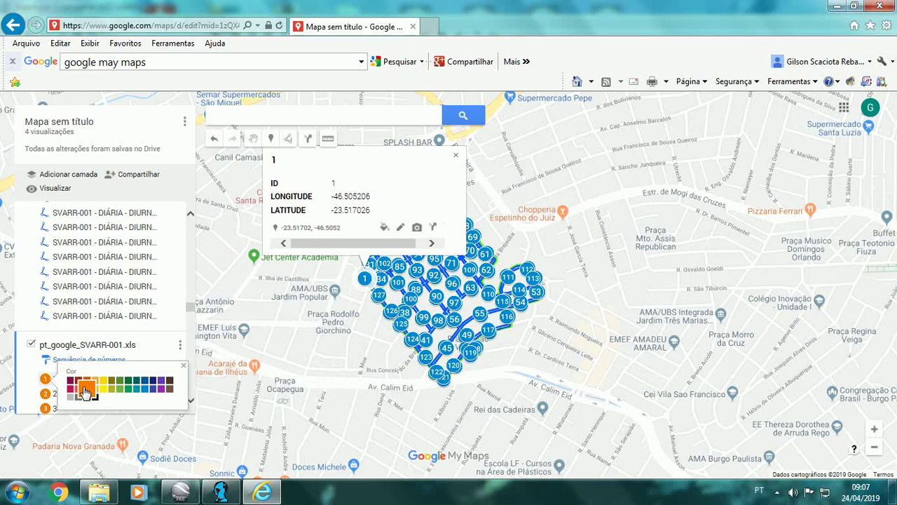
{"action": "left_click", "coordinate": [456, 158]}
Examine the orange numbered points up close around Rua Japacuá, where the route starts
{"action": "scroll", "coordinate": [332, 256], "scroll_direction": "up", "scroll_amount": 1}
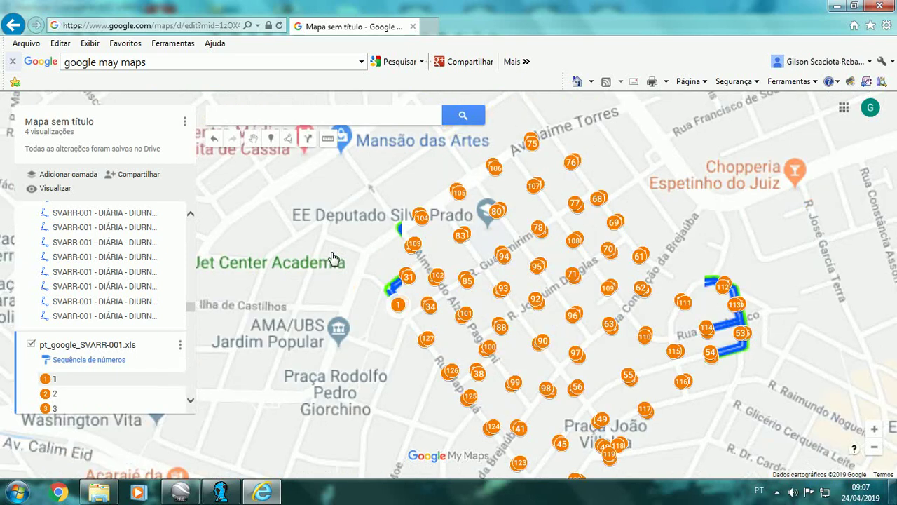
{"action": "scroll", "coordinate": [331, 256], "scroll_direction": "up", "scroll_amount": 1}
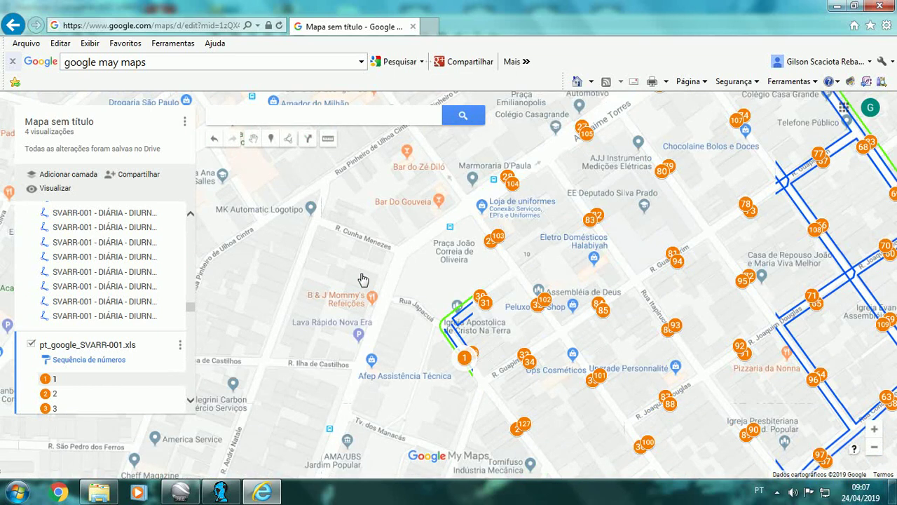
{"action": "scroll", "coordinate": [362, 278], "scroll_direction": "up", "scroll_amount": 1}
{"action": "left_click_drag", "start_coordinate": [387, 285], "coordinate": [308, 215]}
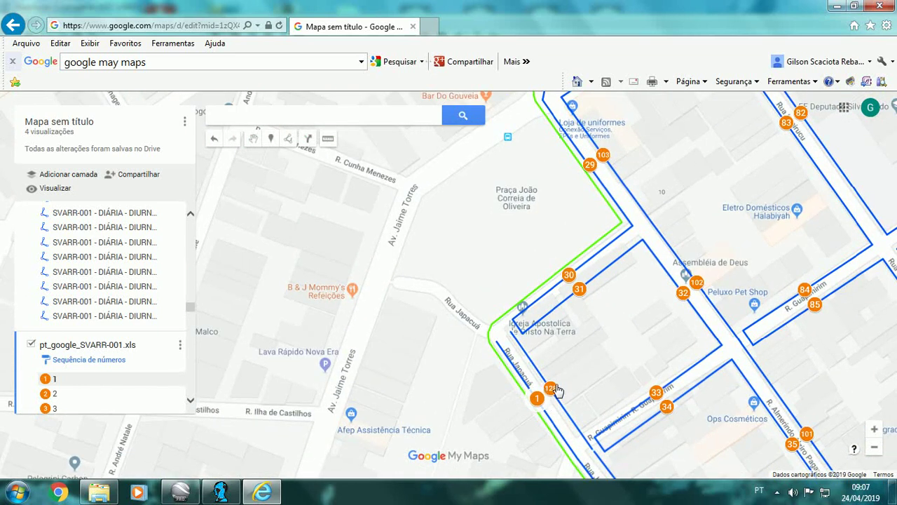
{"action": "left_click_drag", "start_coordinate": [472, 283], "coordinate": [410, 210]}
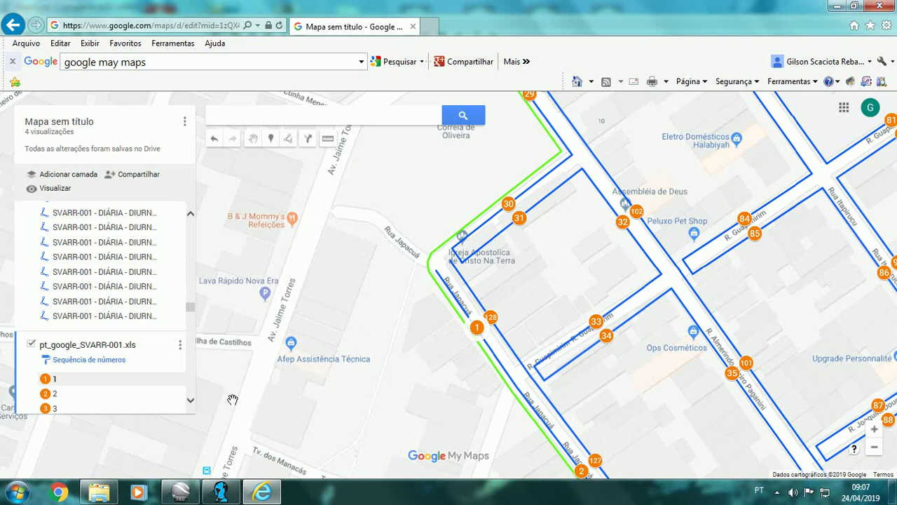
Review the grouping choices and item list of the point layer, dismissing the Windows colour scheme prompt
{"action": "left_click", "coordinate": [112, 360]}
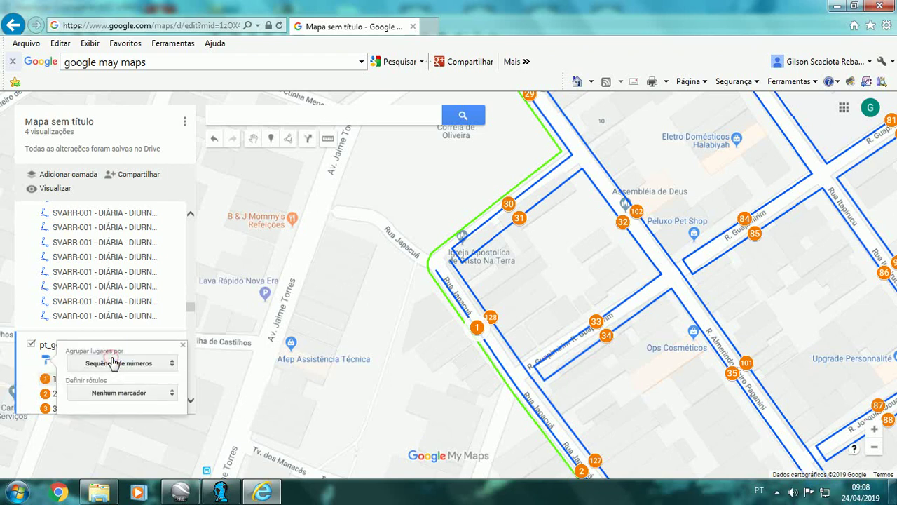
{"action": "left_click", "coordinate": [173, 363]}
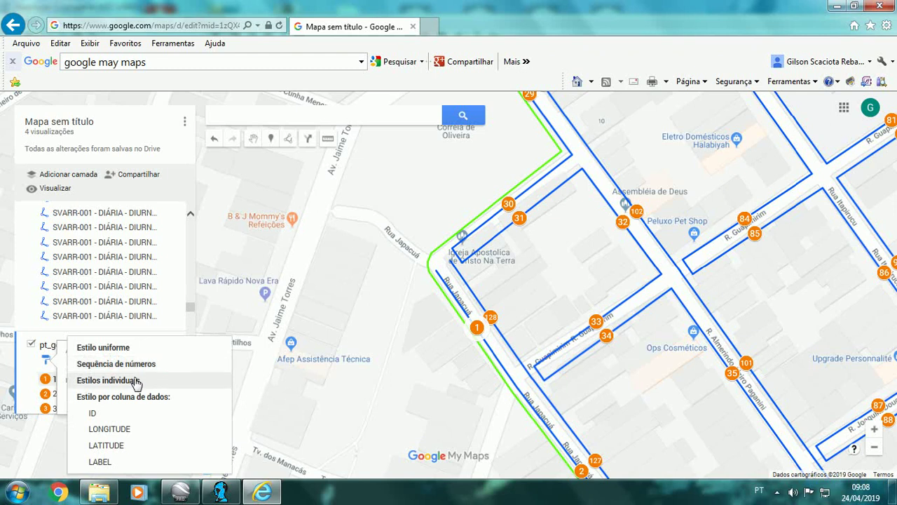
{"action": "left_click", "coordinate": [191, 319]}
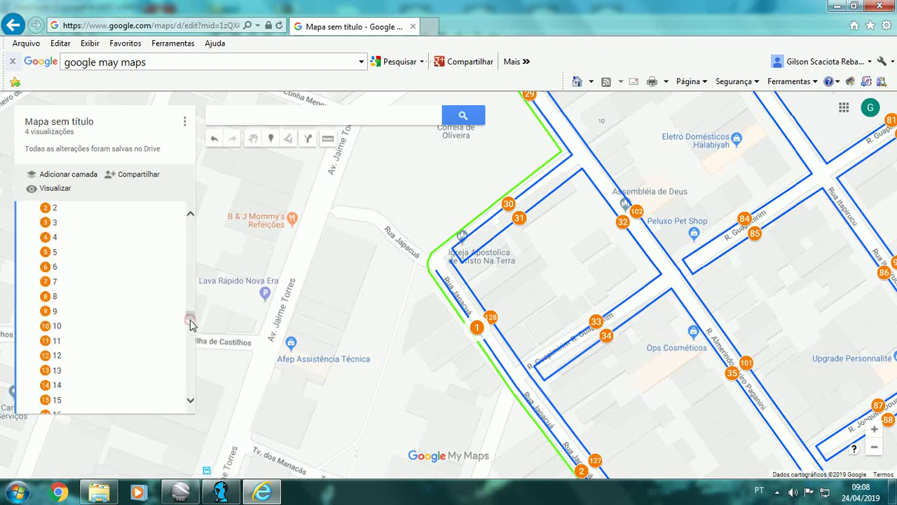
{"action": "left_click_drag", "start_coordinate": [190, 315], "coordinate": [193, 302]}
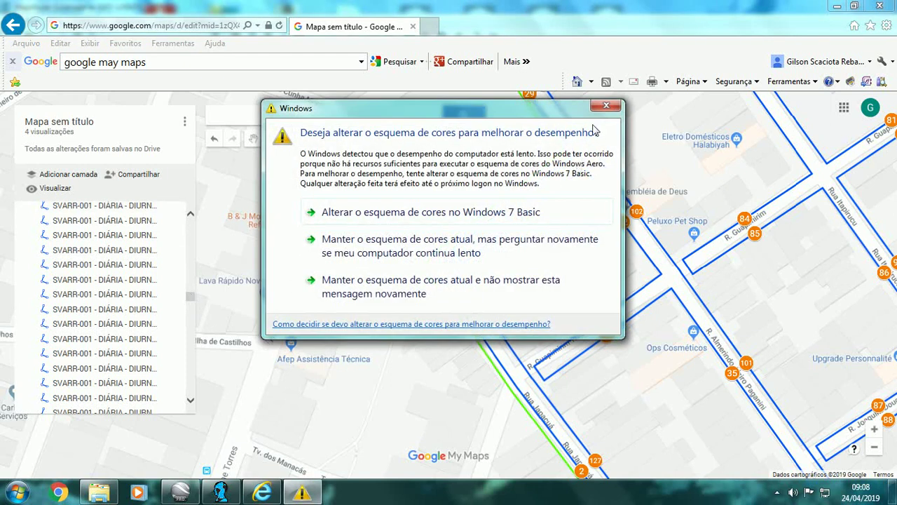
{"action": "left_click", "coordinate": [605, 108]}
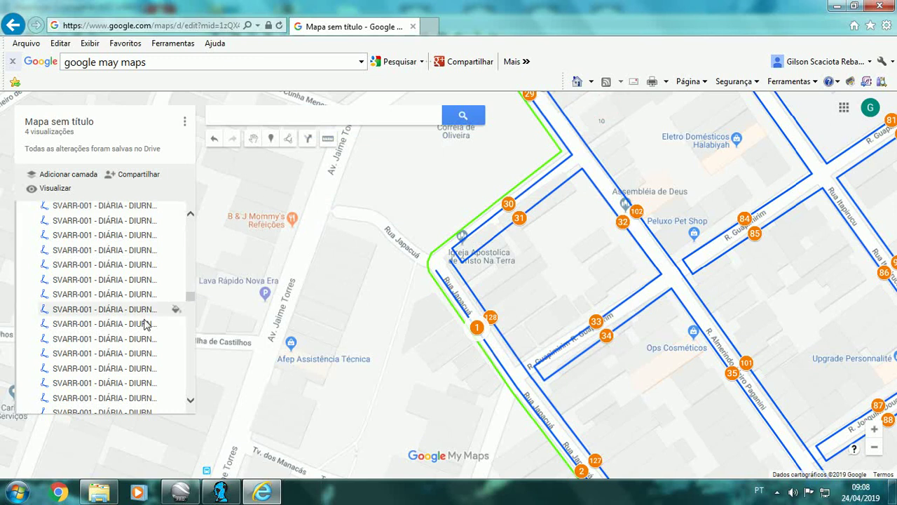
{"action": "mouse_move", "coordinate": [189, 298]}
{"action": "left_mouse_down"}
{"action": "mouse_move", "coordinate": [188, 235]}
{"action": "mouse_move", "coordinate": [189, 329]}
{"action": "mouse_move", "coordinate": [190, 309]}
{"action": "left_mouse_up"}
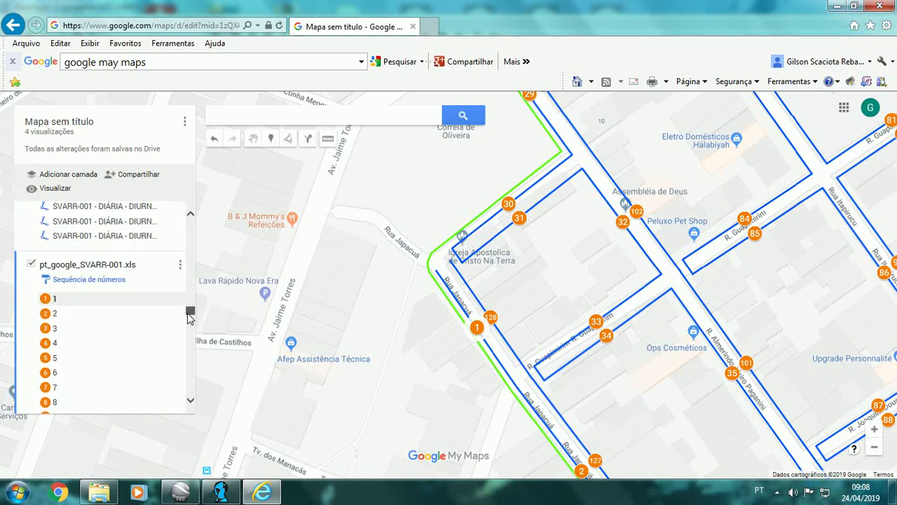
Review the label and grouping options of the pt_google_SVARR-001.xls layer and view its points across the whole route
{"action": "left_click", "coordinate": [112, 282]}
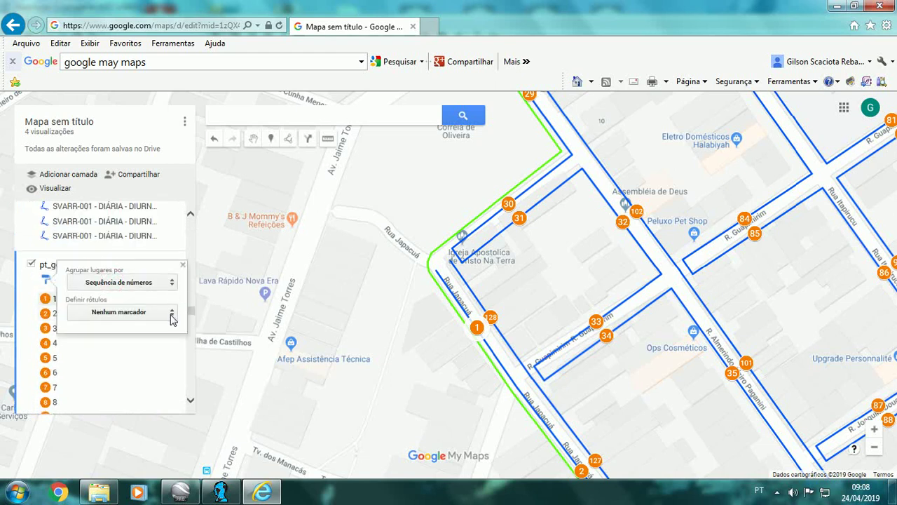
{"action": "left_click", "coordinate": [171, 314]}
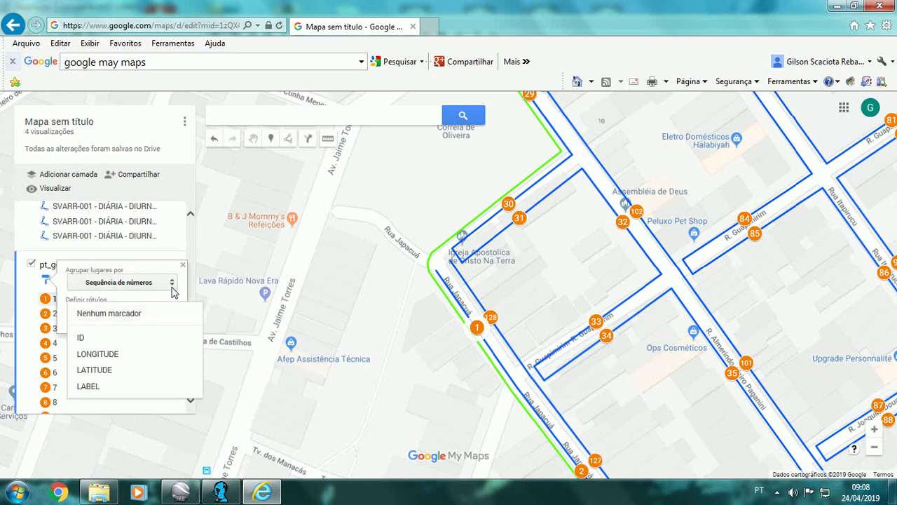
{"action": "left_click", "coordinate": [172, 289]}
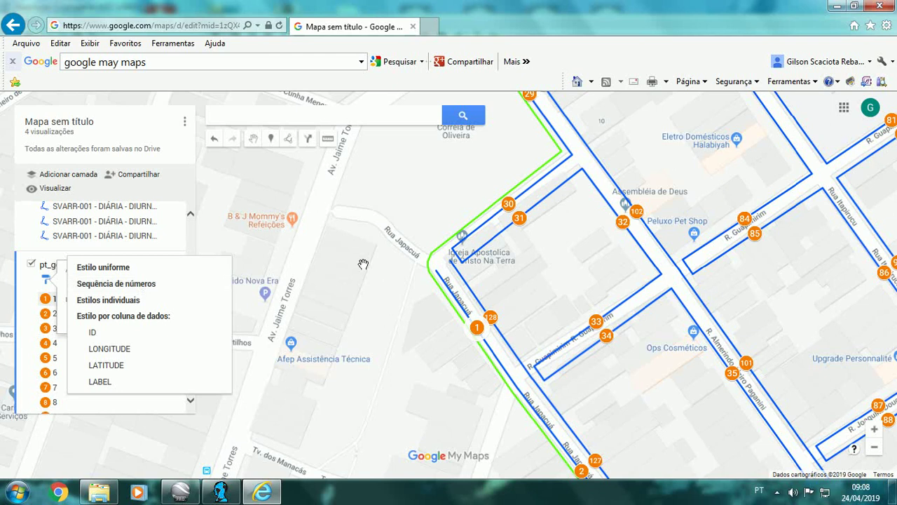
{"action": "scroll", "coordinate": [363, 264], "scroll_direction": "down", "scroll_amount": 2}
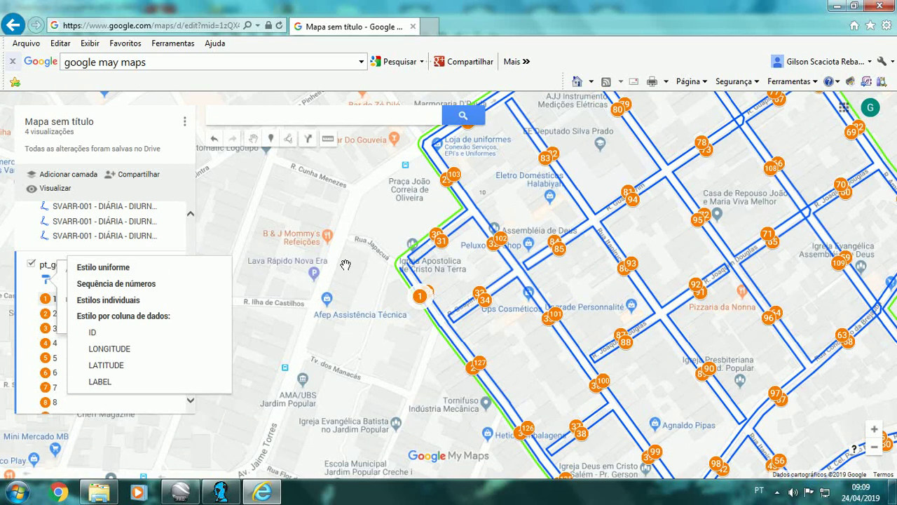
{"action": "scroll", "coordinate": [345, 264], "scroll_direction": "down", "scroll_amount": 2}
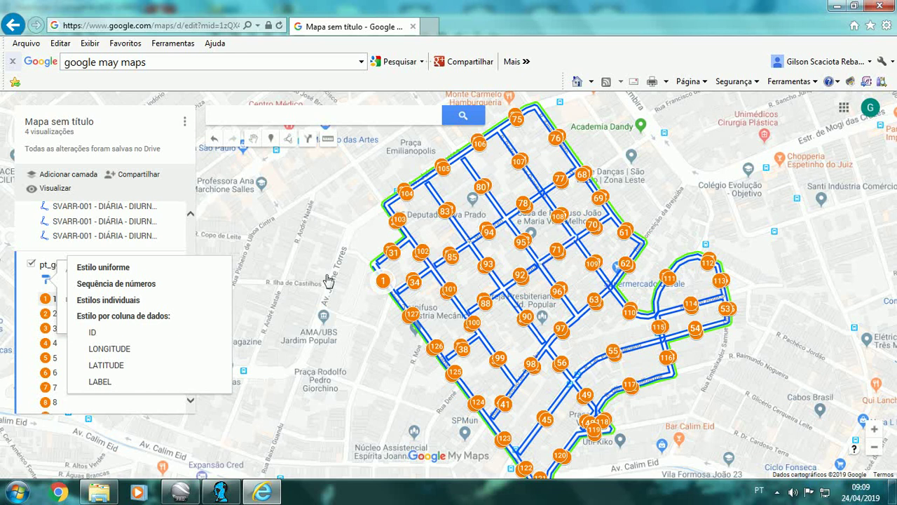
{"action": "scroll", "coordinate": [323, 255], "scroll_direction": "up", "scroll_amount": 2}
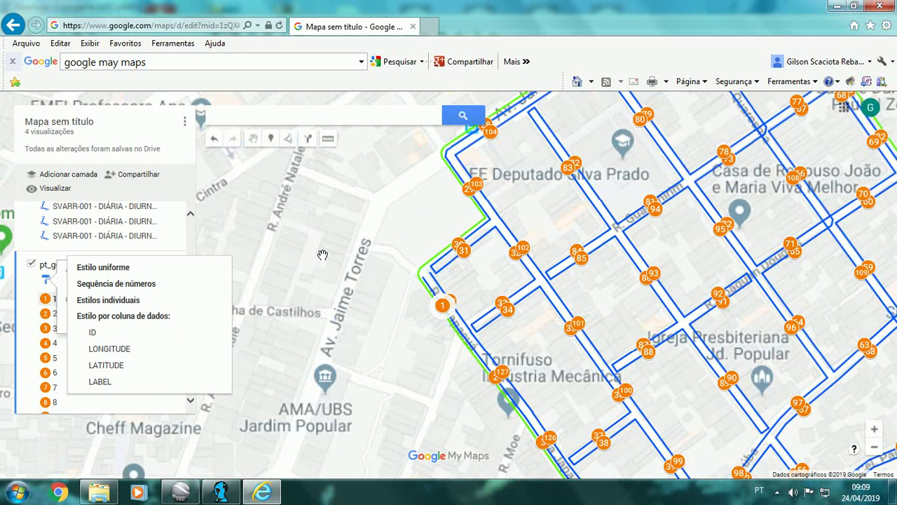
Add a new layer and place a marker in it beside Rua Japacuá, just west of the route start
{"action": "left_click", "coordinate": [86, 175]}
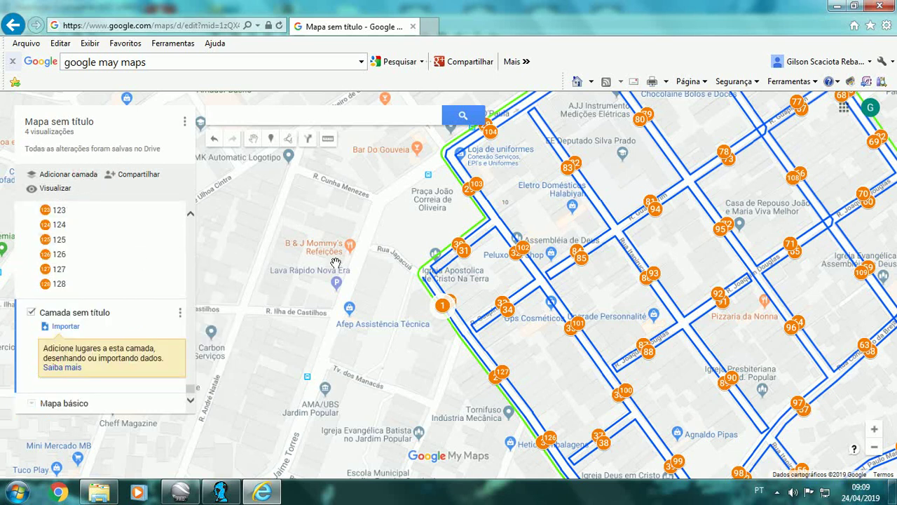
{"action": "left_click_drag", "start_coordinate": [339, 276], "coordinate": [296, 308]}
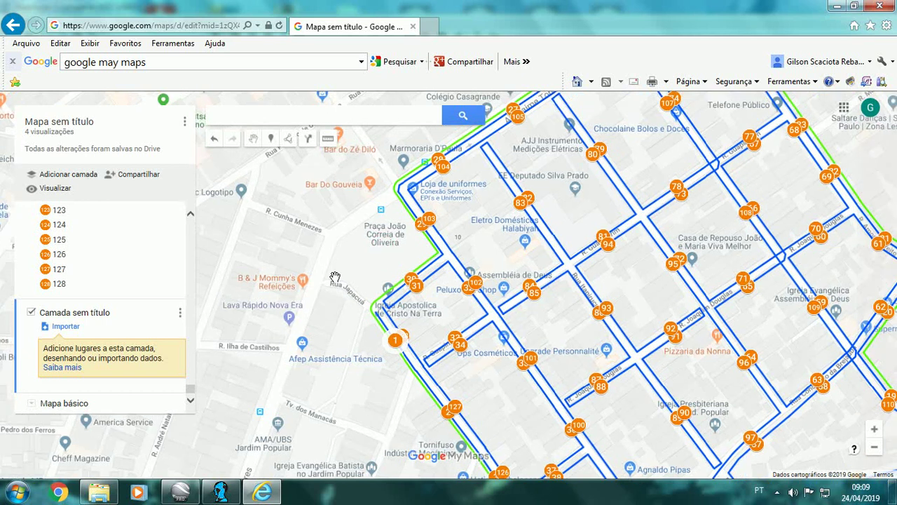
{"action": "scroll", "coordinate": [342, 277], "scroll_direction": "up", "scroll_amount": 1}
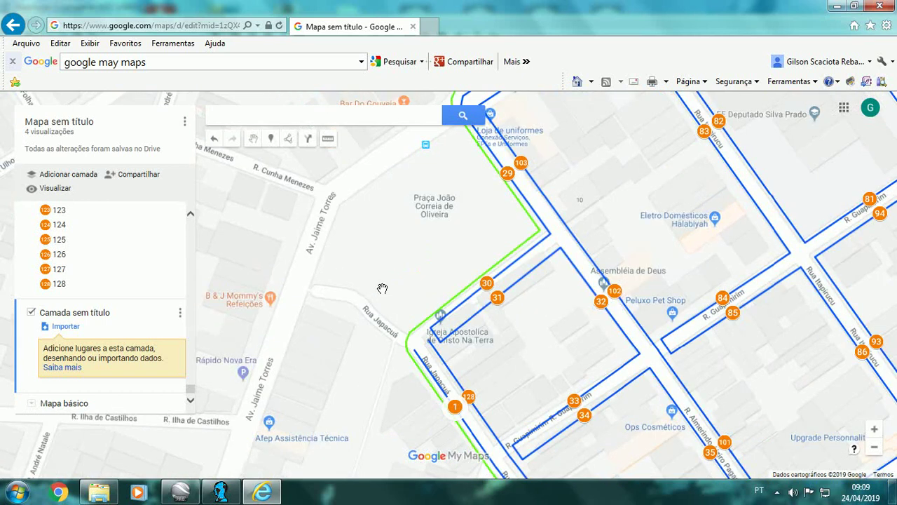
{"action": "left_click_drag", "start_coordinate": [382, 287], "coordinate": [361, 230]}
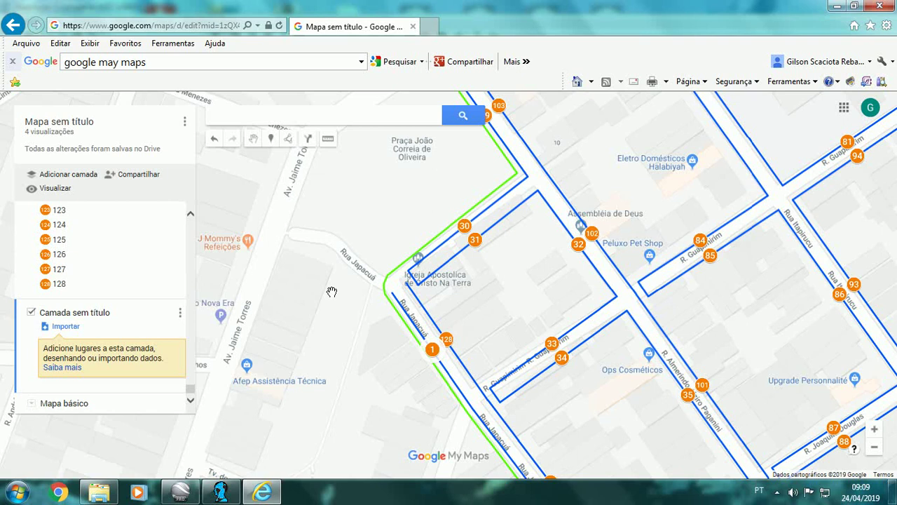
{"action": "left_click", "coordinate": [272, 139]}
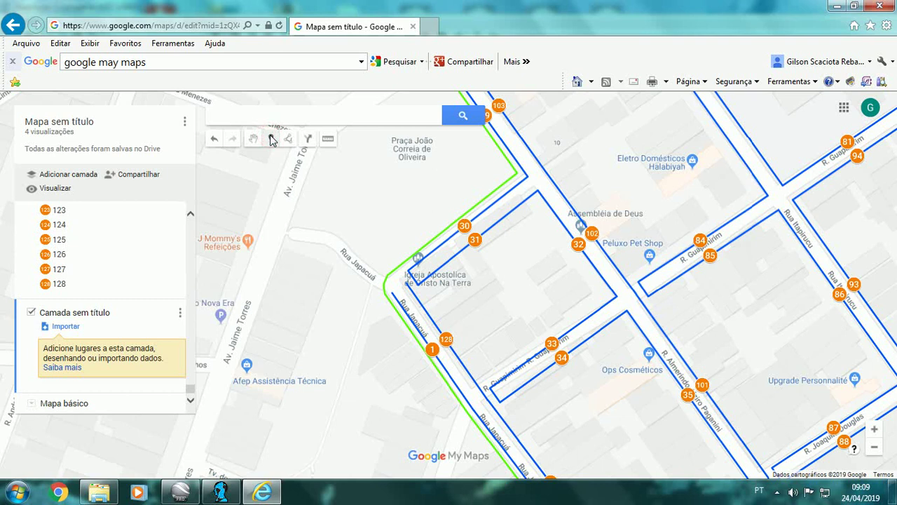
{"action": "left_click", "coordinate": [359, 291]}
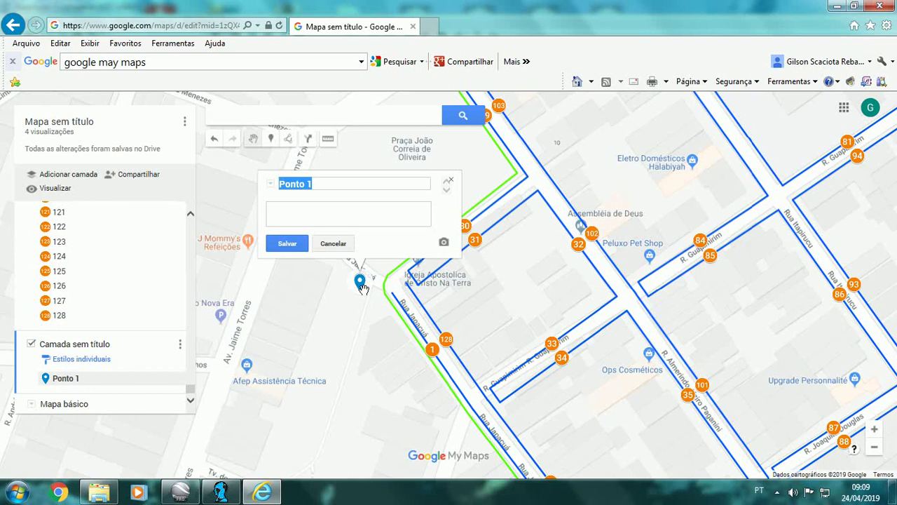
Name the new marker "Inicio da Varrição" and save it
{"action": "left_click", "coordinate": [333, 182]}
{"action": "left_click_drag", "start_coordinate": [308, 184], "coordinate": [271, 182]}
{"action": "type", "text": "Inicio da Varrição"}
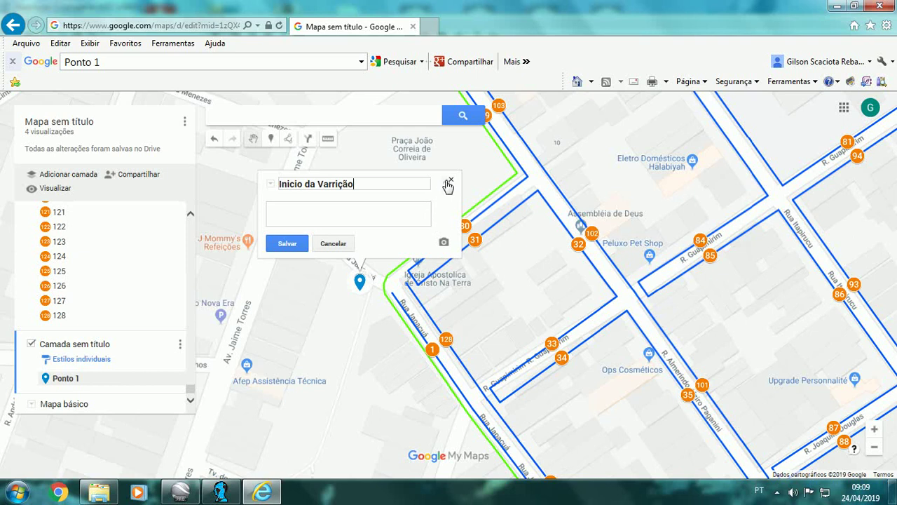
{"action": "left_click", "coordinate": [286, 246]}
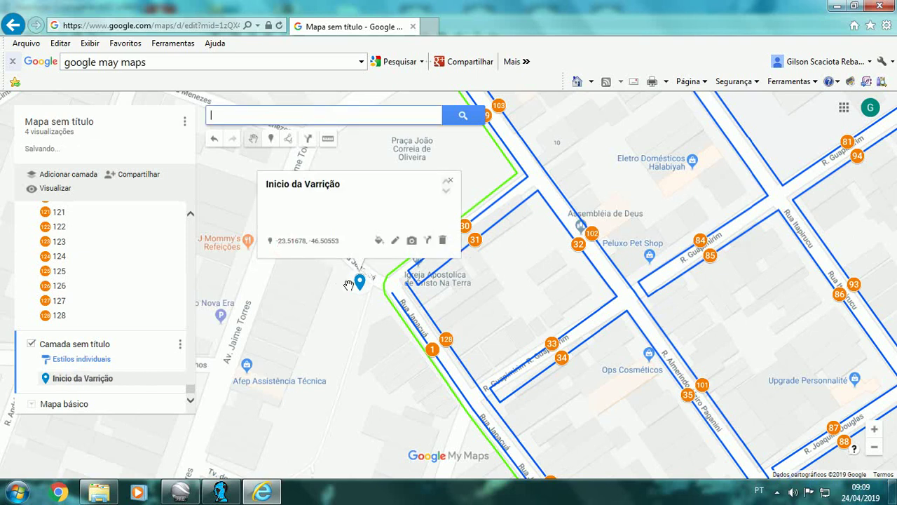
Colour the Inicio da Varrição marker crimson and close its information card
{"action": "left_click", "coordinate": [378, 240]}
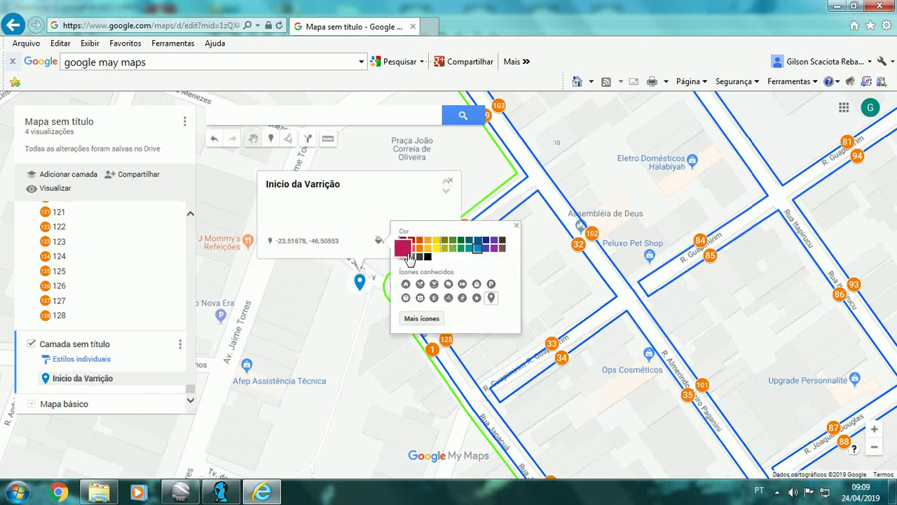
{"action": "left_click", "coordinate": [406, 251]}
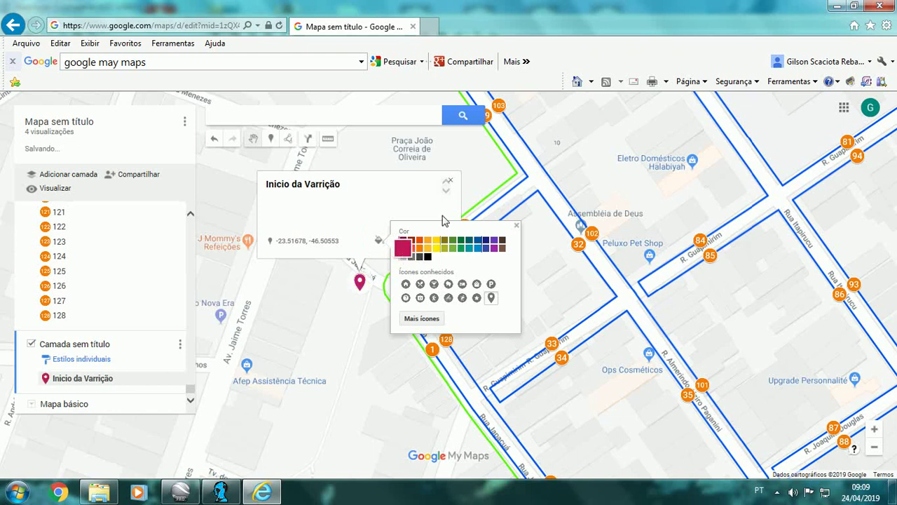
{"action": "left_click", "coordinate": [450, 181]}
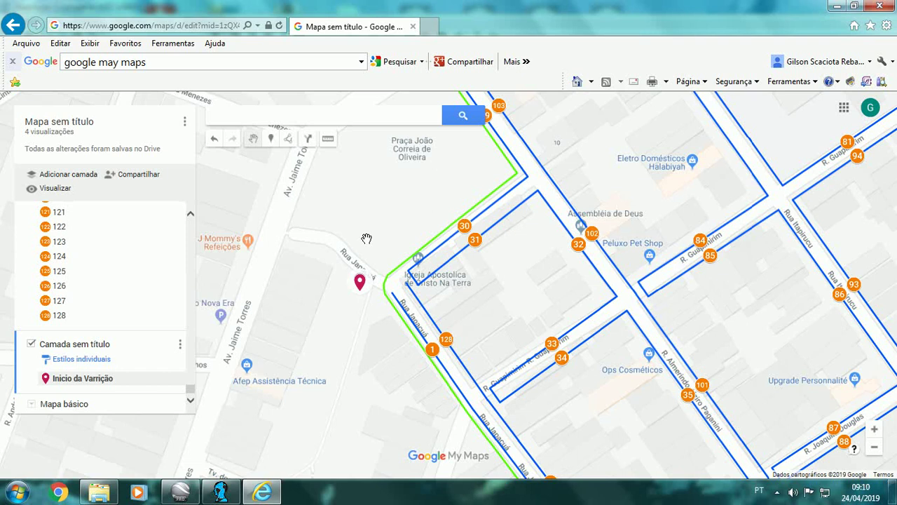
Place a second marker northeast of the Inicio da Varrição marker, outside the green contour, dismissing the Windows colour scheme prompt
{"action": "left_click", "coordinate": [269, 139]}
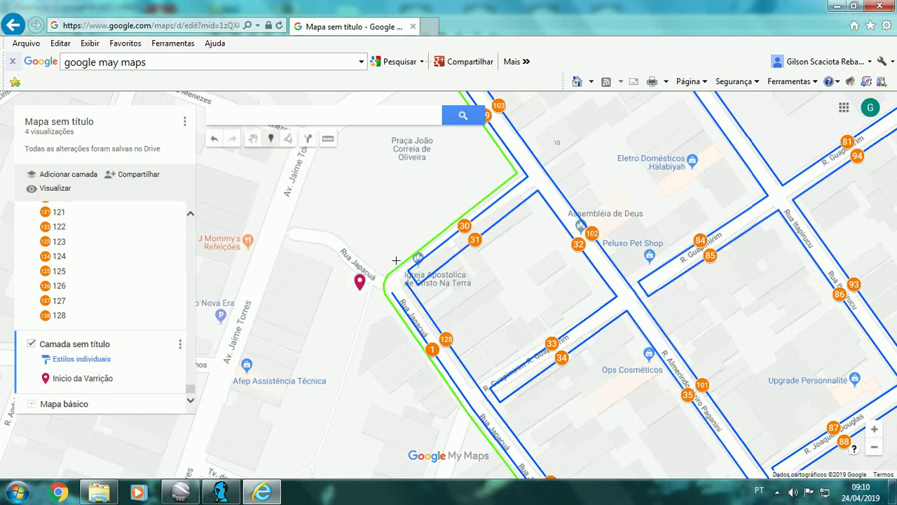
{"action": "left_click", "coordinate": [395, 246]}
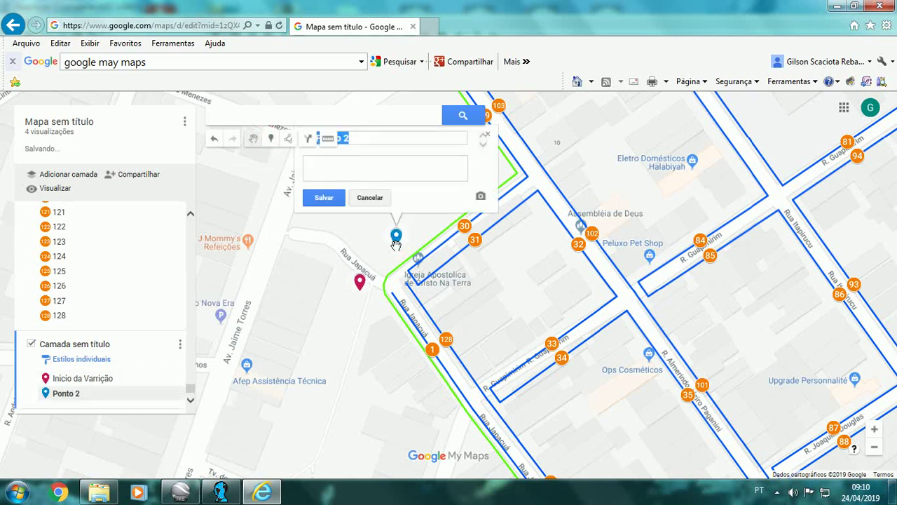
{"action": "left_click", "coordinate": [477, 163]}
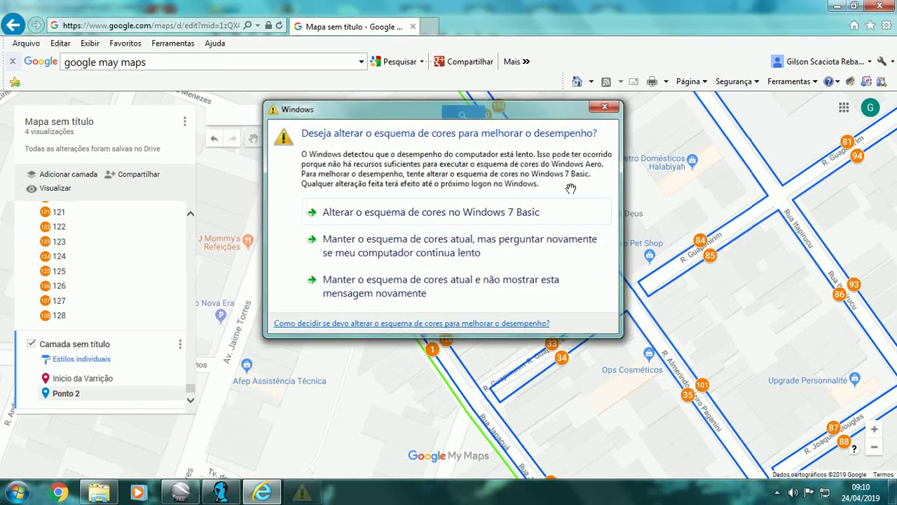
{"action": "left_click", "coordinate": [604, 106]}
{"action": "left_click_drag", "start_coordinate": [581, 211], "coordinate": [584, 259]}
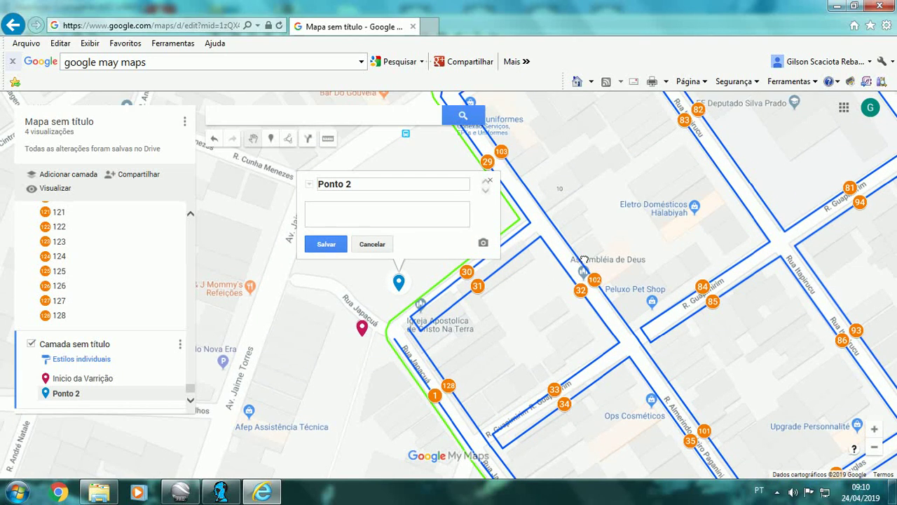
Name the second marker "Final da Varrição", save it and close its information card
{"action": "left_click_drag", "start_coordinate": [364, 186], "coordinate": [314, 186]}
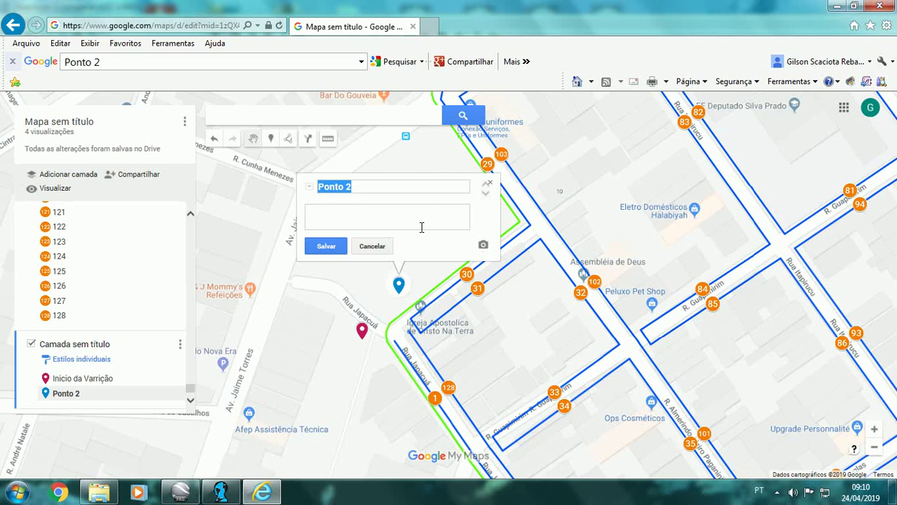
{"action": "type", "text": "Final da Varri"}
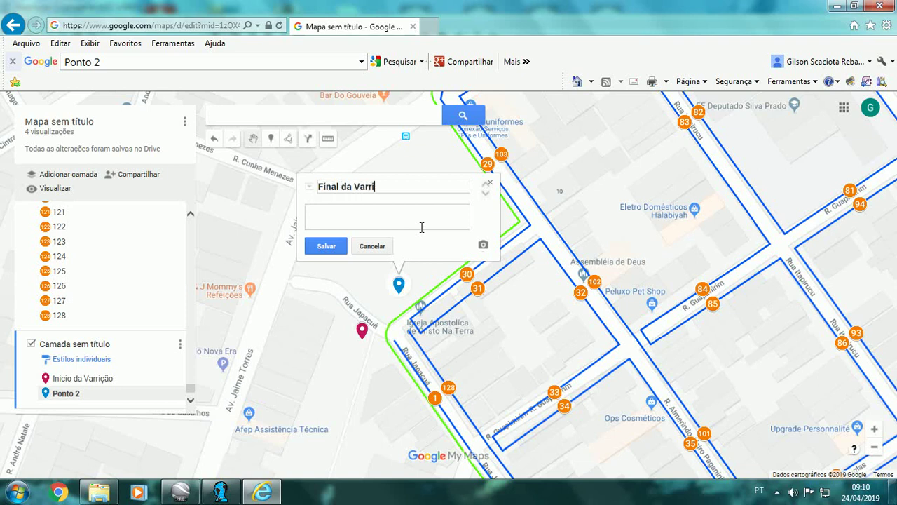
{"action": "type", "text": "ção"}
{"action": "left_click", "coordinate": [327, 246]}
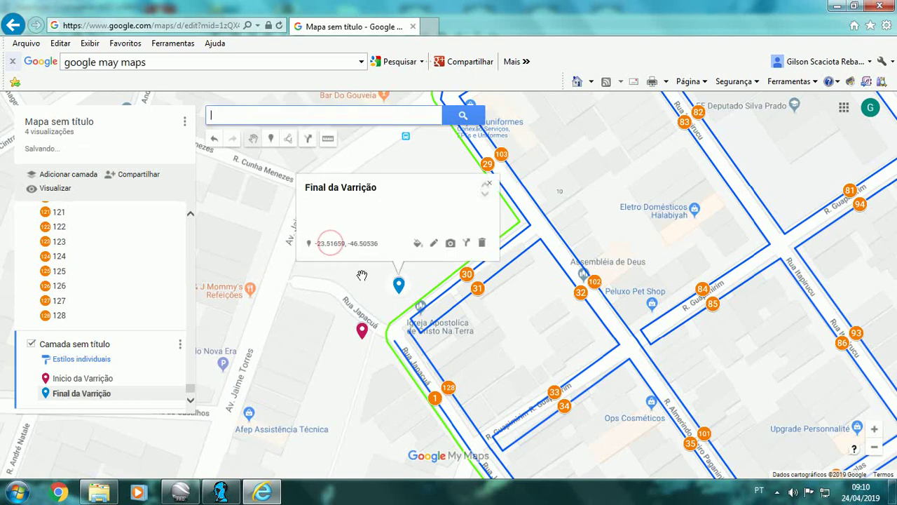
{"action": "left_click", "coordinate": [488, 183]}
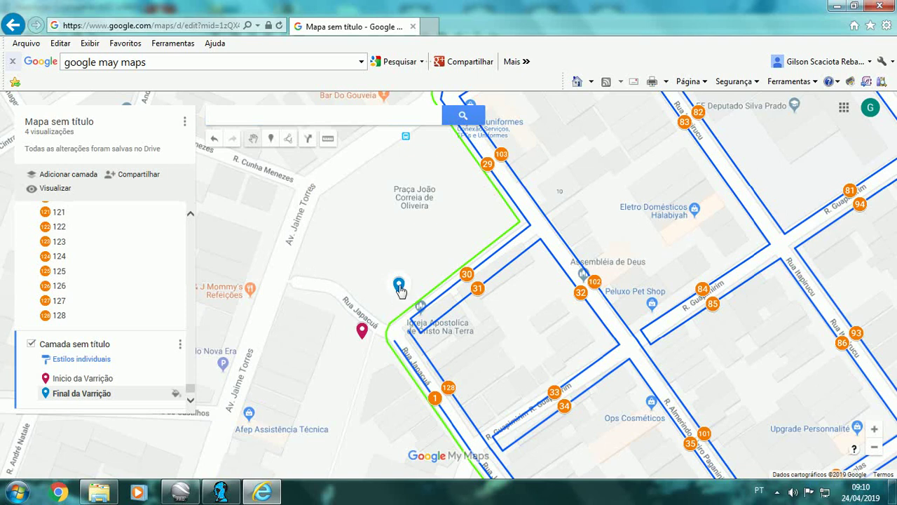
Colour the Final da Varrição marker crimson, RGB (194, 24, 91), and close its information card
{"action": "left_click", "coordinate": [399, 286]}
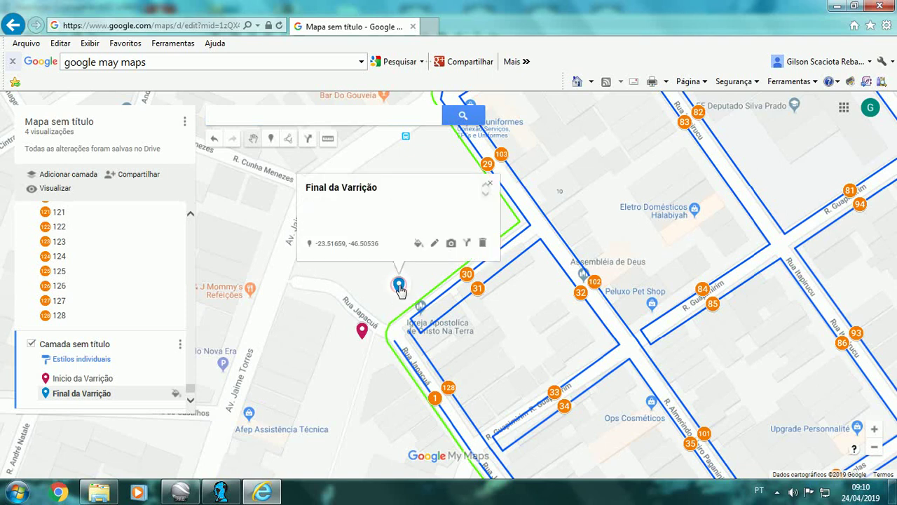
{"action": "left_click", "coordinate": [419, 246]}
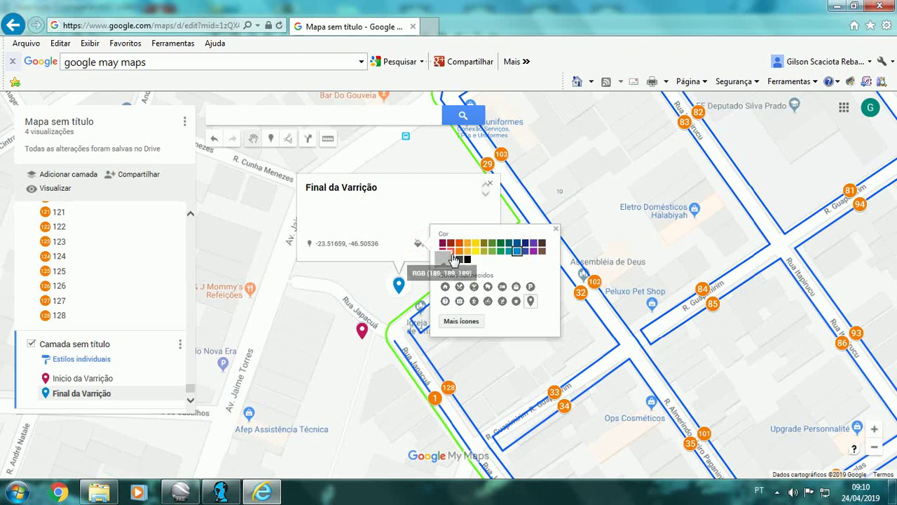
{"action": "left_click", "coordinate": [509, 252]}
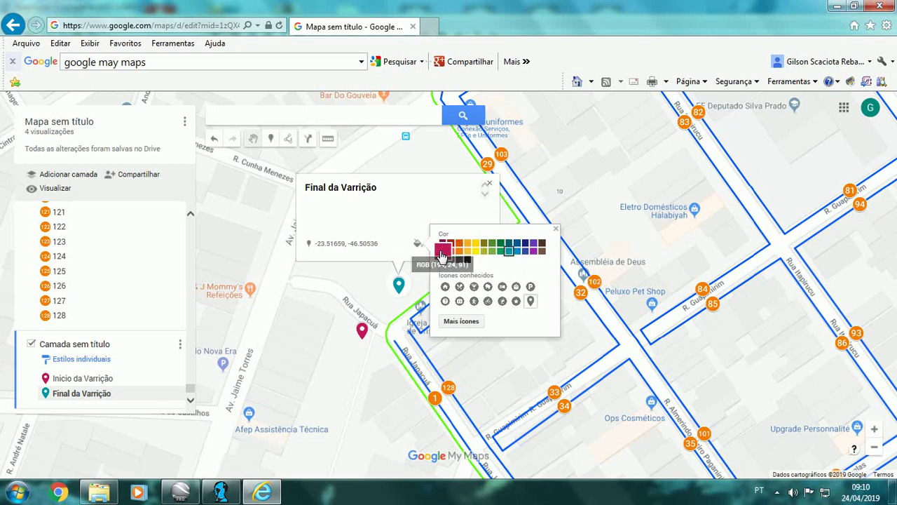
{"action": "left_click", "coordinate": [443, 251]}
{"action": "left_click", "coordinate": [489, 184]}
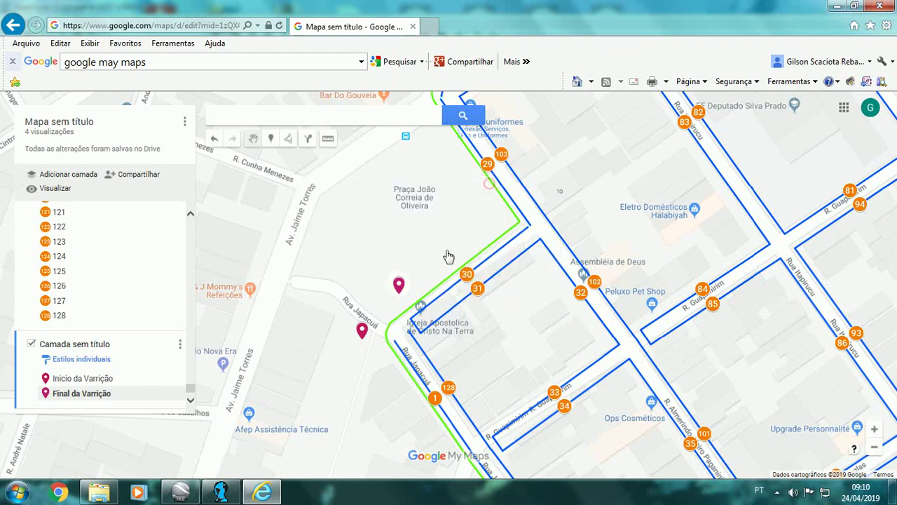
Recolour the Inicio da Varrição marker green and close its information card
{"action": "left_click", "coordinate": [365, 334]}
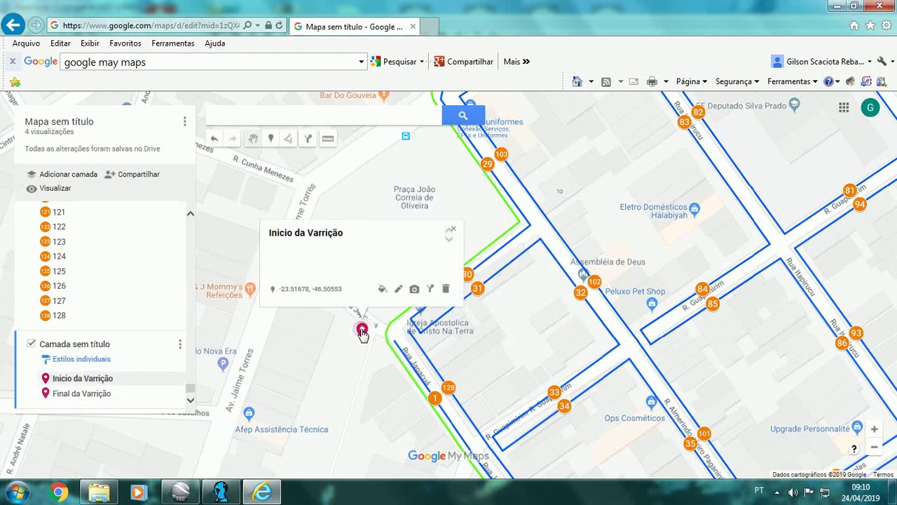
{"action": "left_click", "coordinate": [381, 290]}
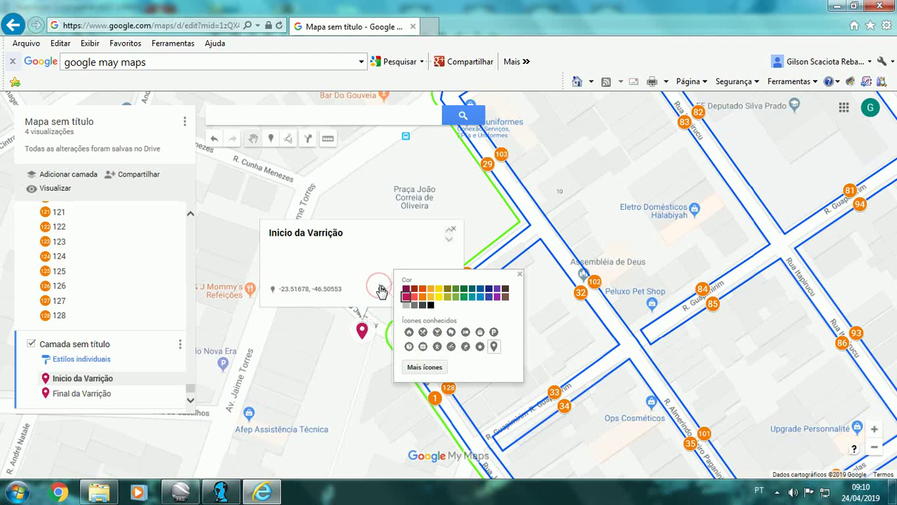
{"action": "left_click", "coordinate": [463, 298]}
{"action": "left_click", "coordinate": [452, 229]}
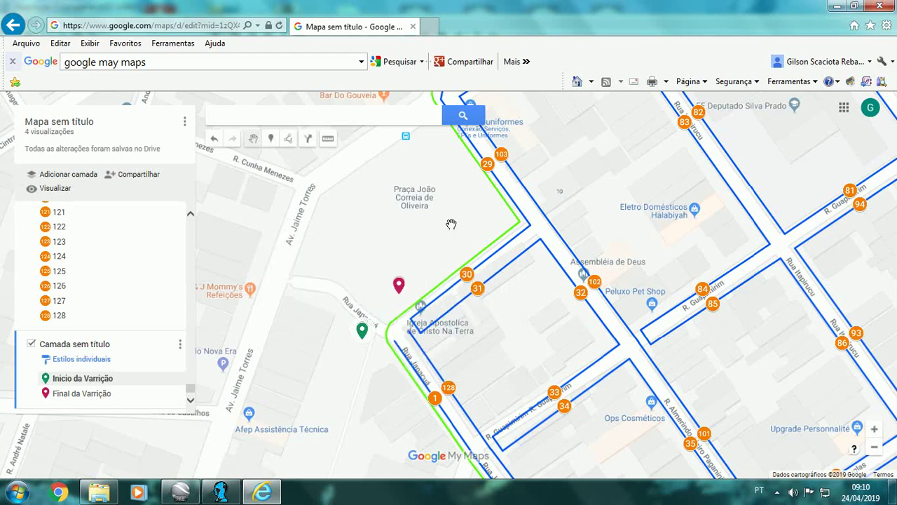
Examine the Inicio da Varrição and Final da Varrição markers with their information cards, both close up and against the whole route
{"action": "scroll", "coordinate": [447, 251], "scroll_direction": "down", "scroll_amount": 2}
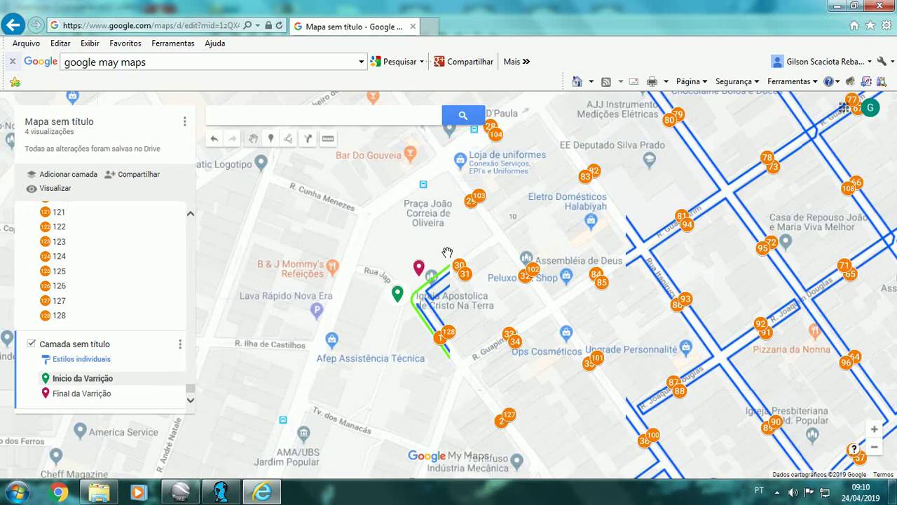
{"action": "scroll", "coordinate": [414, 295], "scroll_direction": "down", "scroll_amount": 1}
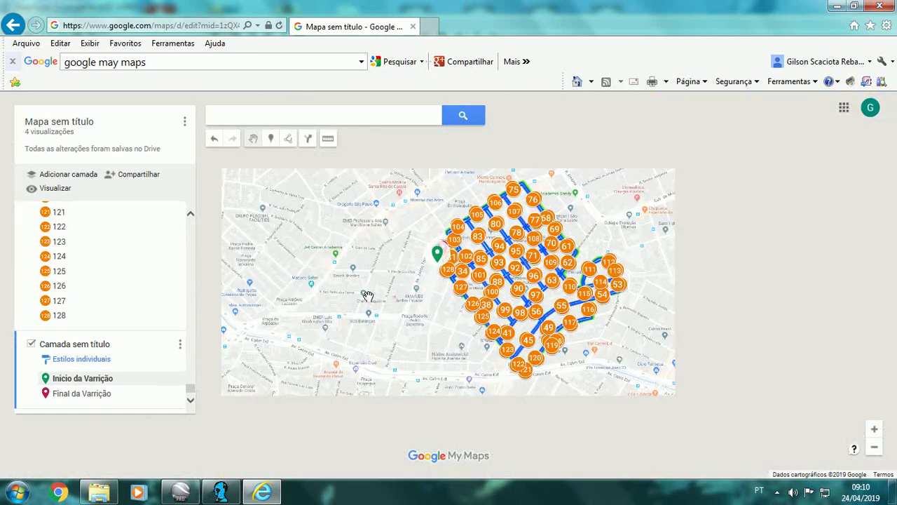
{"action": "scroll", "coordinate": [310, 300], "scroll_direction": "up", "scroll_amount": 1}
{"action": "left_click_drag", "start_coordinate": [314, 300], "coordinate": [309, 300]}
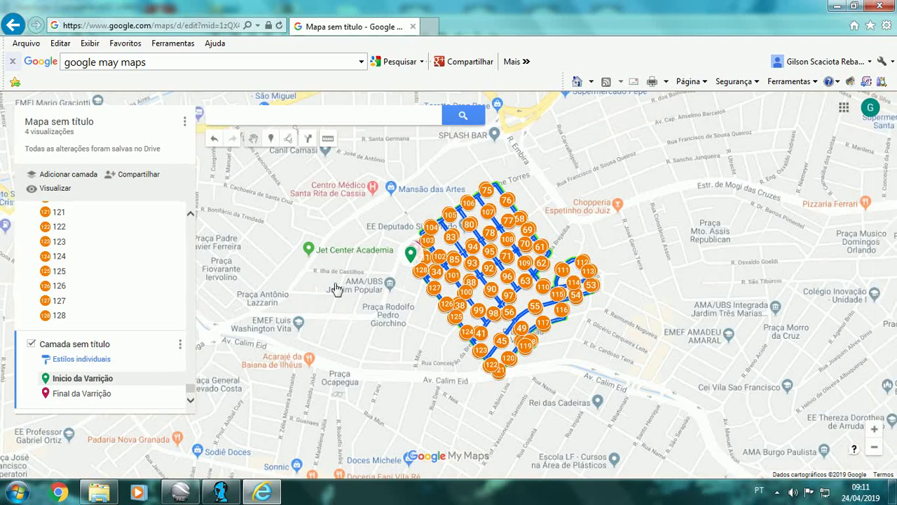
{"action": "scroll", "coordinate": [363, 279], "scroll_direction": "up", "scroll_amount": 1}
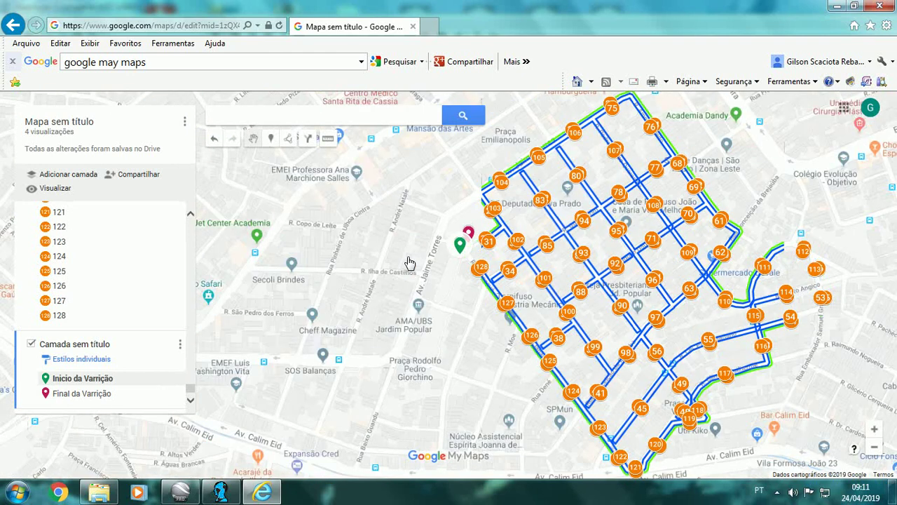
{"action": "left_click", "coordinate": [461, 245]}
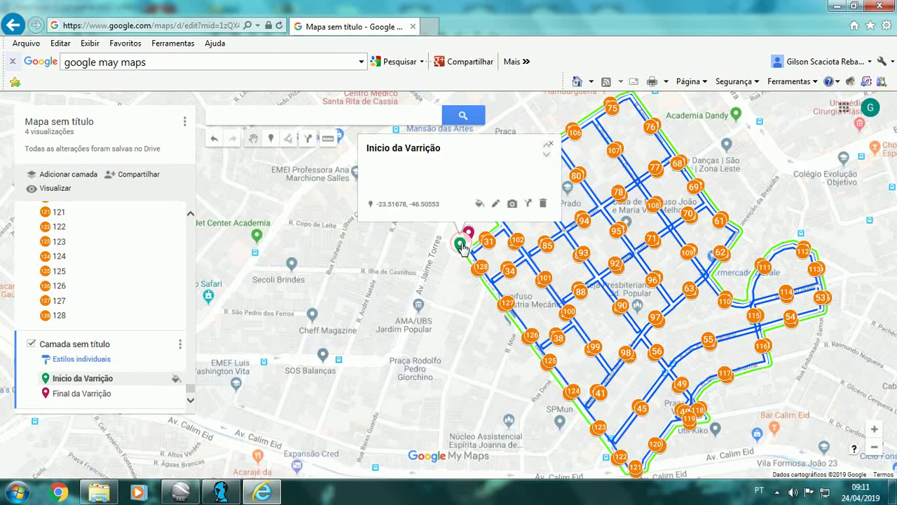
{"action": "left_click", "coordinate": [550, 144]}
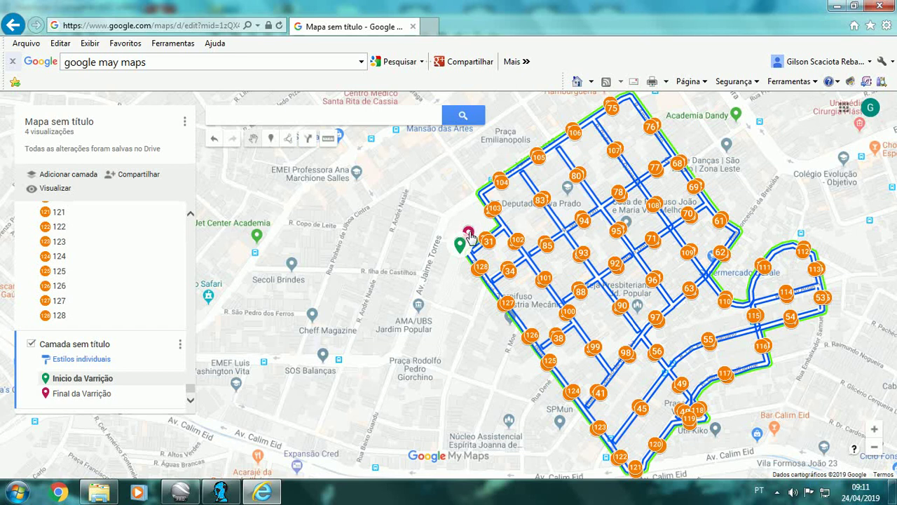
{"action": "scroll", "coordinate": [446, 221], "scroll_direction": "up", "scroll_amount": 1}
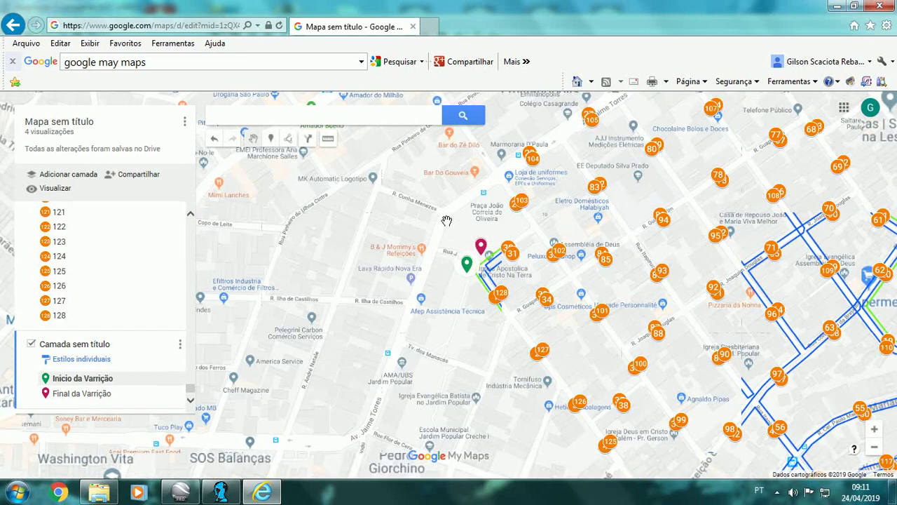
{"action": "scroll", "coordinate": [446, 221], "scroll_direction": "up", "scroll_amount": 2}
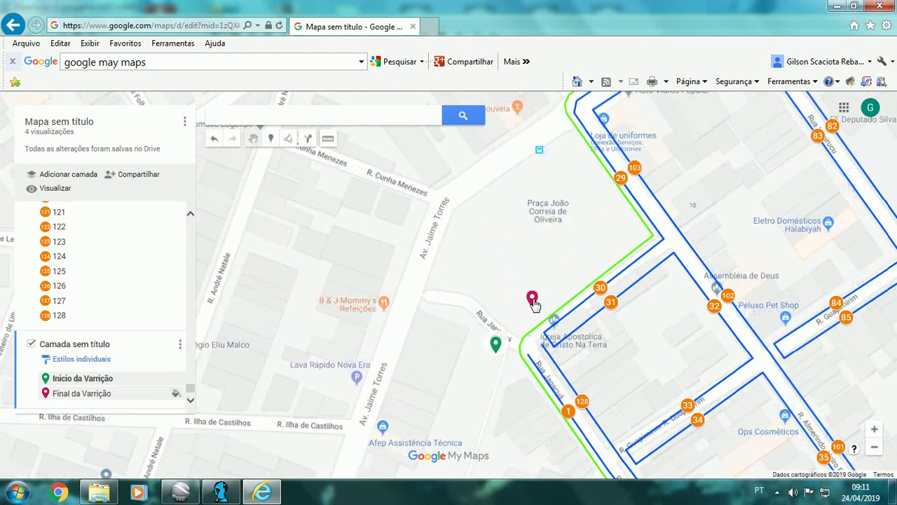
{"action": "left_click", "coordinate": [531, 298]}
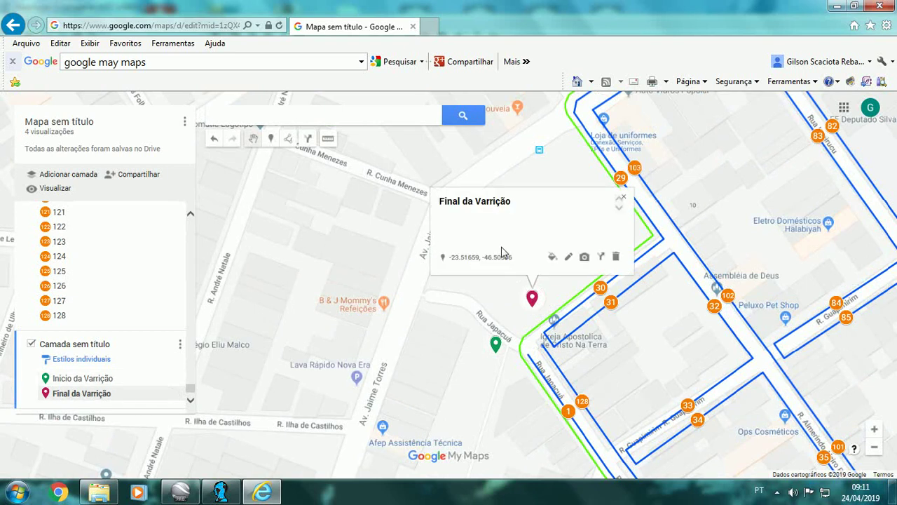
{"action": "left_click", "coordinate": [623, 198]}
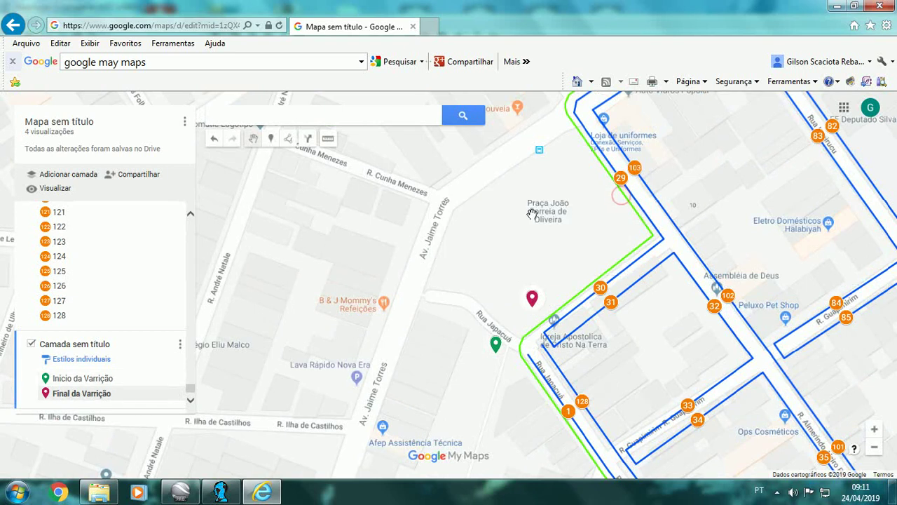
{"action": "scroll", "coordinate": [532, 213], "scroll_direction": "down", "scroll_amount": 3}
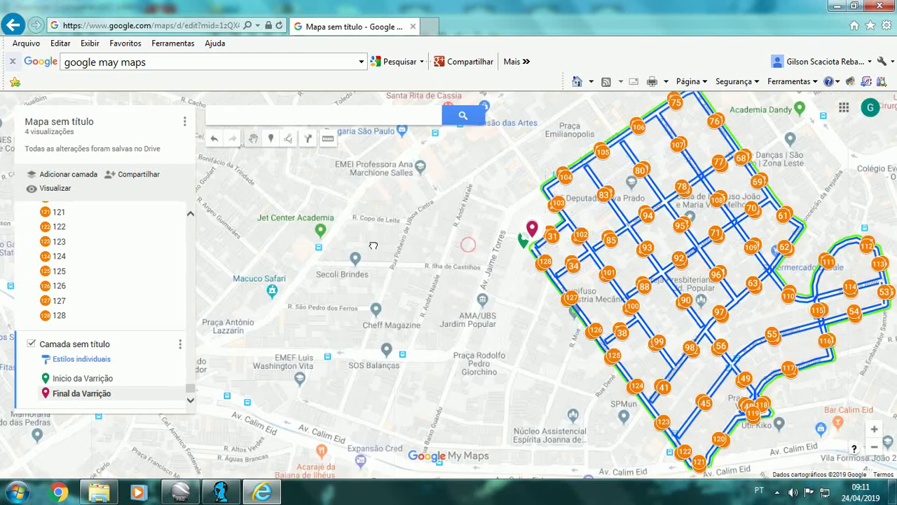
{"action": "left_click_drag", "start_coordinate": [374, 245], "coordinate": [320, 247]}
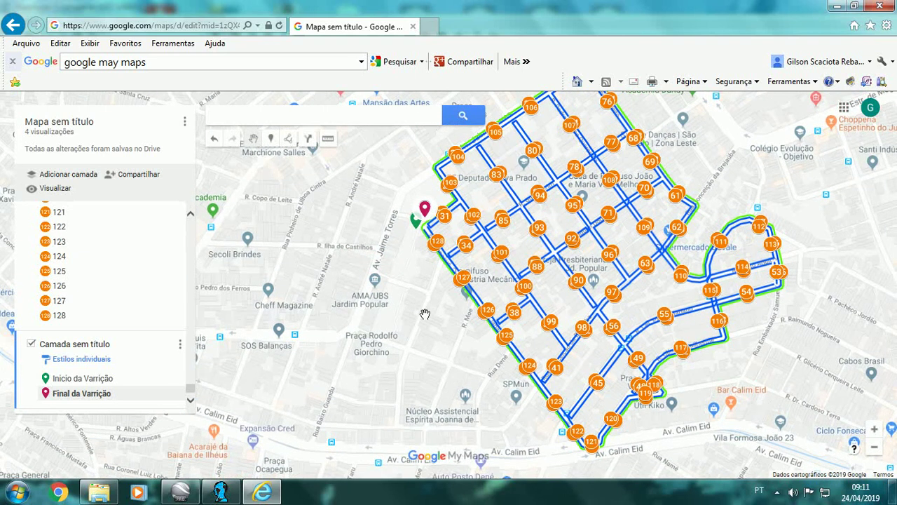